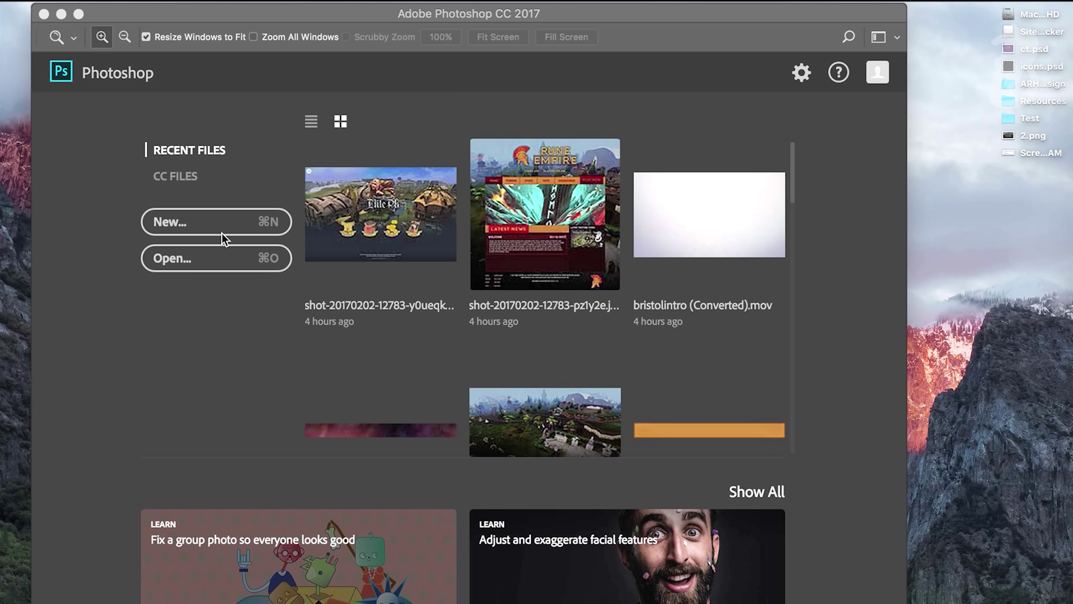
Create a new 700 x 400 px black document.
left_click(223, 232)
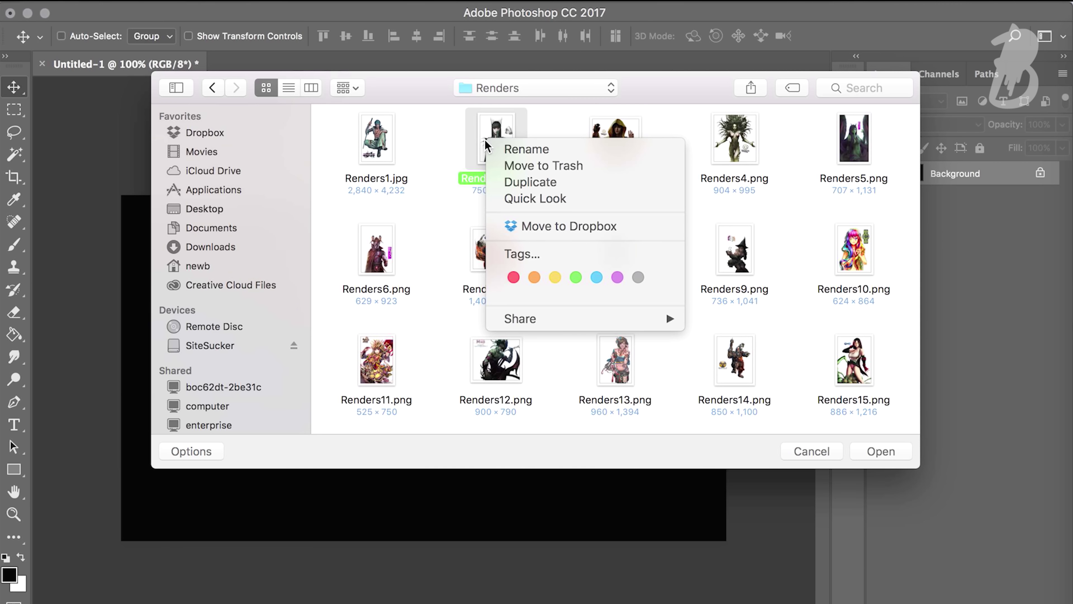
Paste the whole crowned-woman render onto the black canvas and position it.
key("m")
key("ctrl+a")
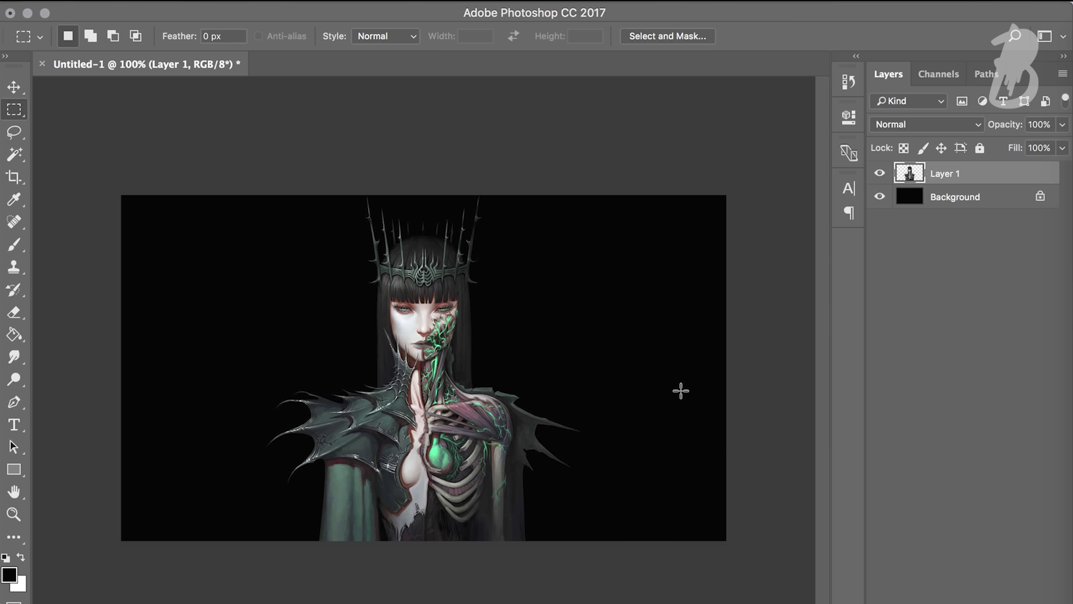
key("v")
left_click_drag(479, 364, 527, 246)
Discard a stray empty text layer and shift the figure left and down.
key("t")
key("x")
left_click(547, 295)
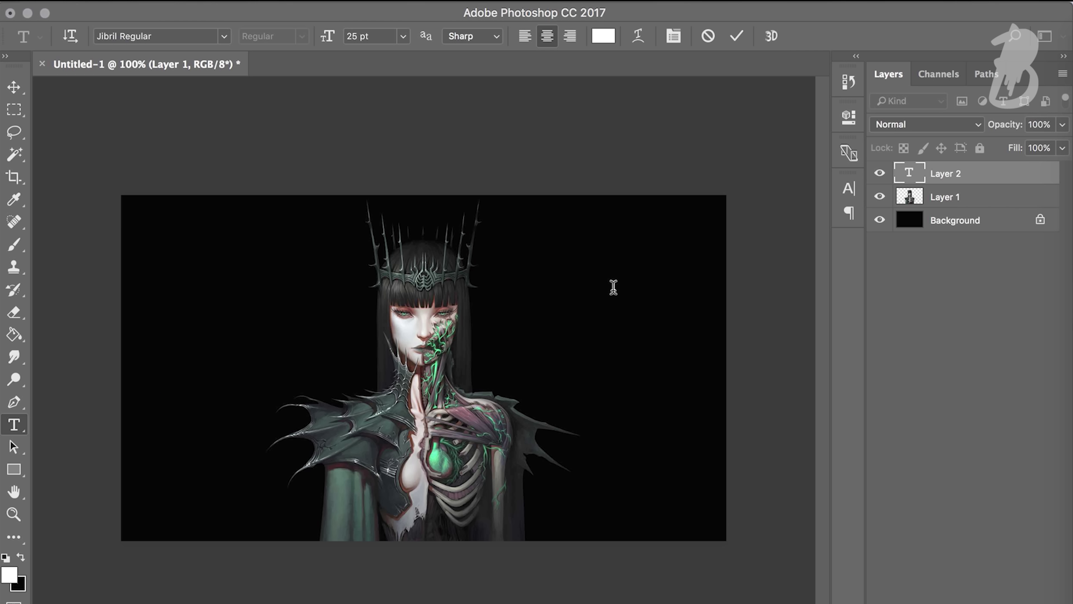
key("Escape")
key("v")
left_click_drag(401, 438, 304, 463)
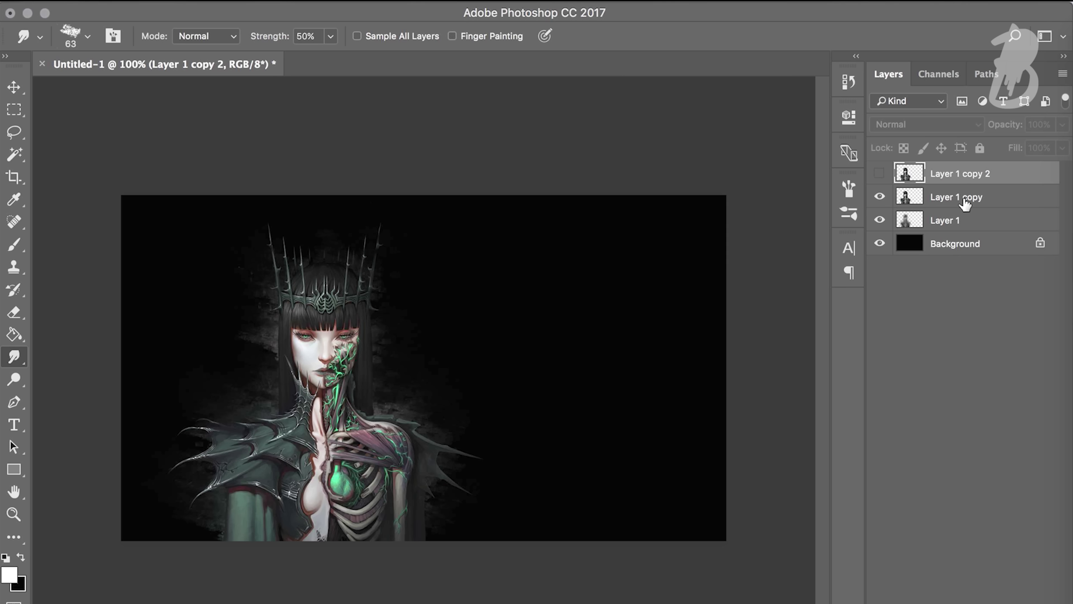
Smudge the figure copy across face, shoulder and lower body, sampling a green background colour.
left_click_drag(321, 360, 515, 228)
left_click_drag(338, 486, 546, 315)
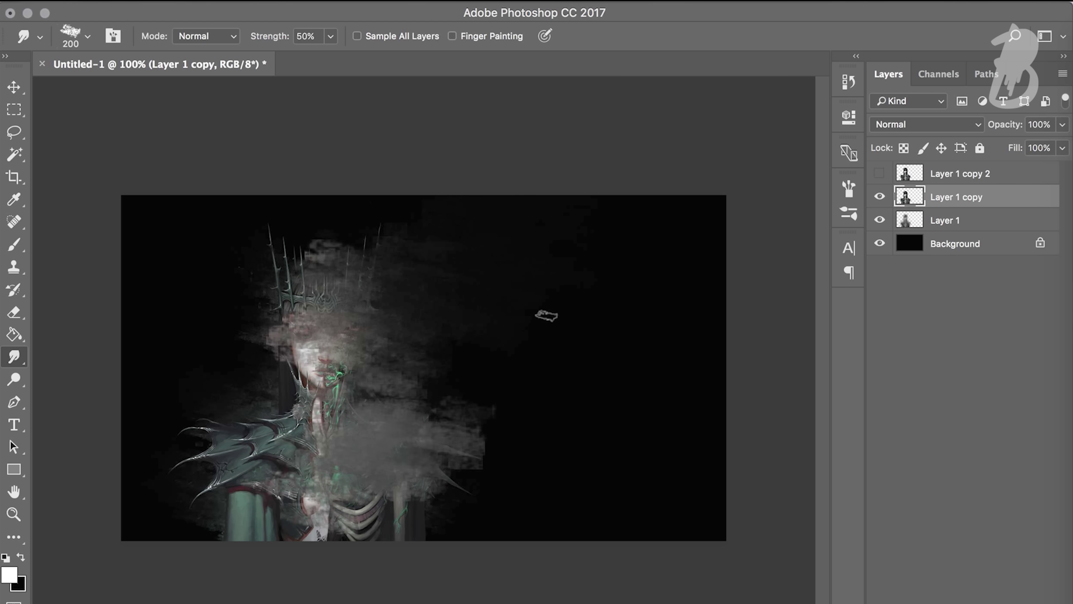
left_click_drag(178, 423, 236, 528)
key("i")
left_click(339, 371, "alt")
key("z")
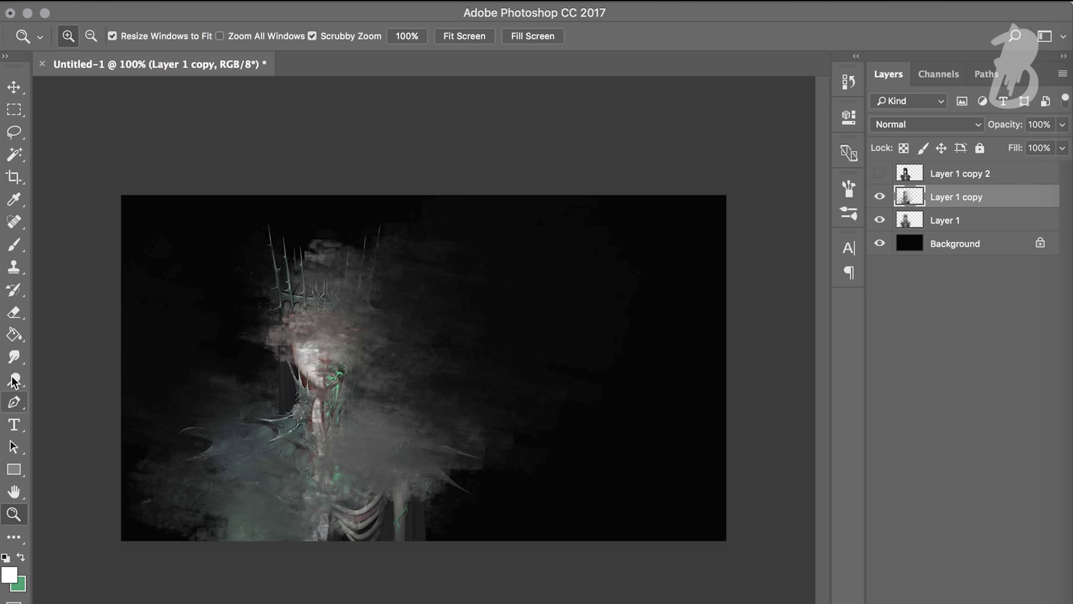
left_click(14, 357)
left_click_drag(338, 402, 283, 311)
left_click_drag(464, 486, 378, 540)
left_click_drag(448, 525, 583, 498)
Move the smeared copy down the stack, add a Color Dodge duplicate, and reveal the sharp figure.
key("v")
left_click_drag(996, 199, 986, 228)
key("ctrl+j")
left_click(925, 124)
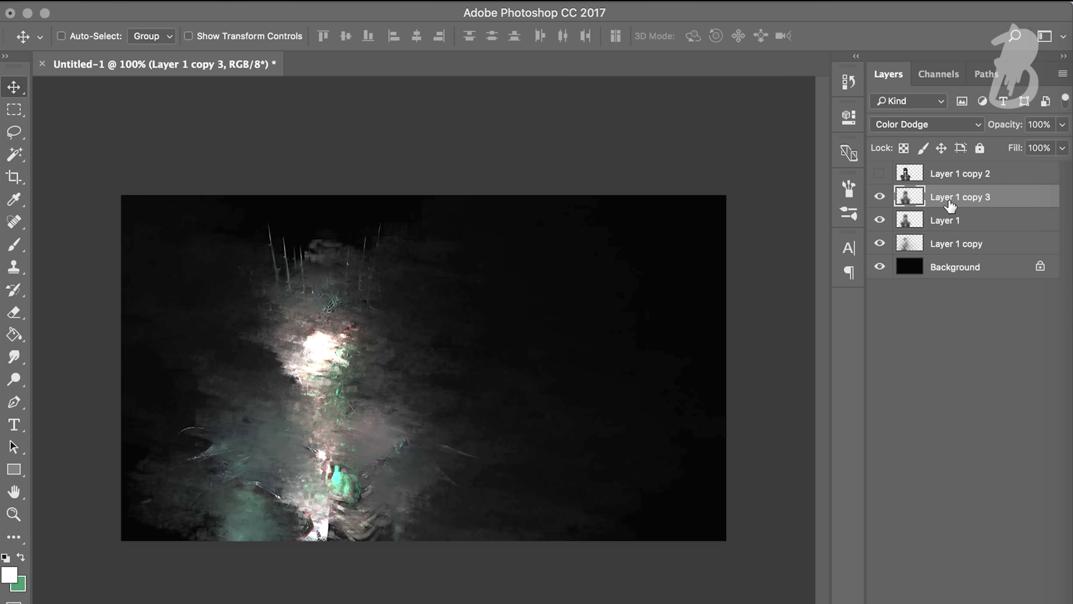
left_click(877, 174)
left_click(972, 179)
key("ctrl+s")
Save as weirdlady.psd and bring in a sphere image from Resources > C4D.
type("weirdlady")
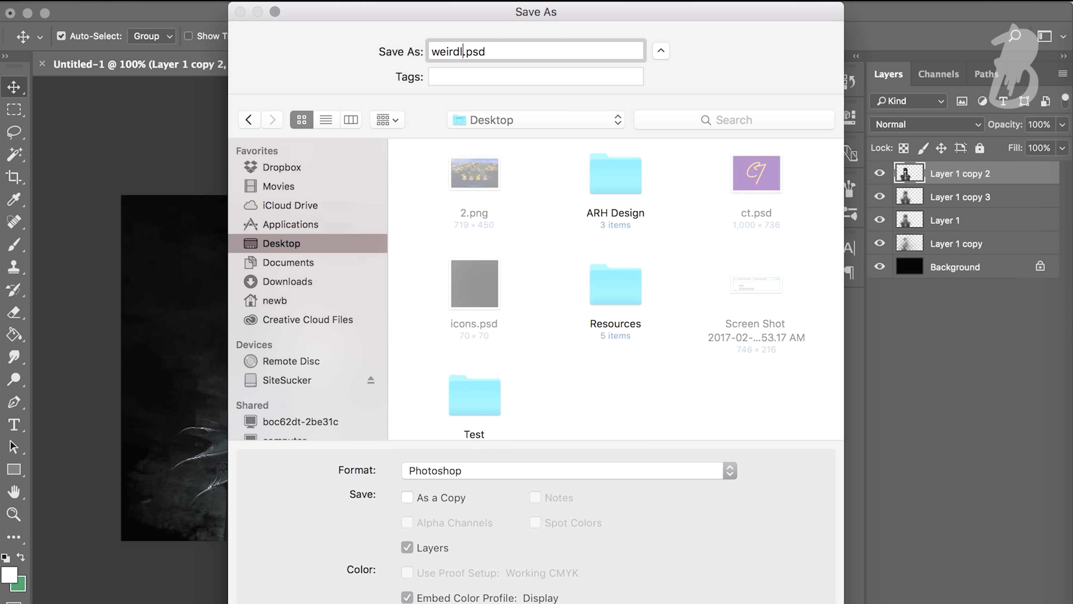
key("Return")
key("ctrl+o")
double_click(842, 135)
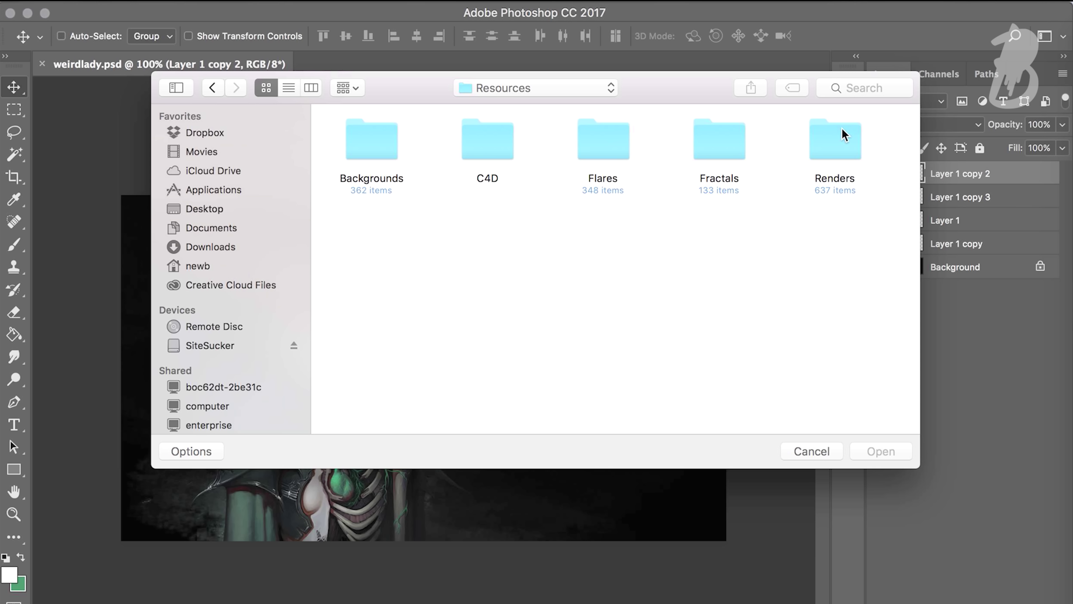
double_click(507, 144)
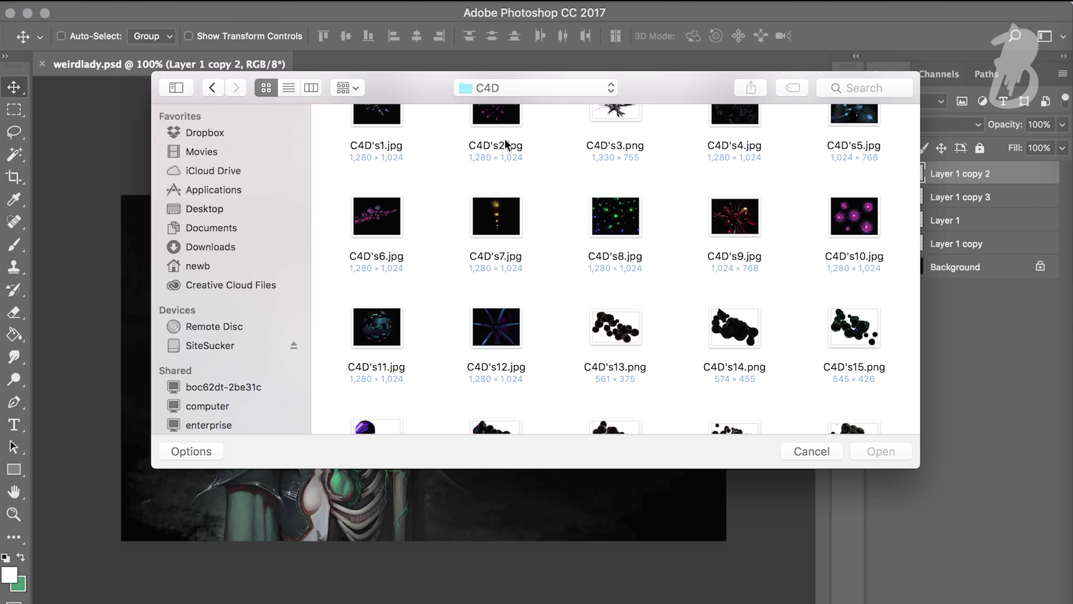
scroll(584, 311, "down", 10)
scroll(465, 328, "down", 10)
scroll(465, 328, "down", 15)
left_click_drag(916, 180, 915, 419)
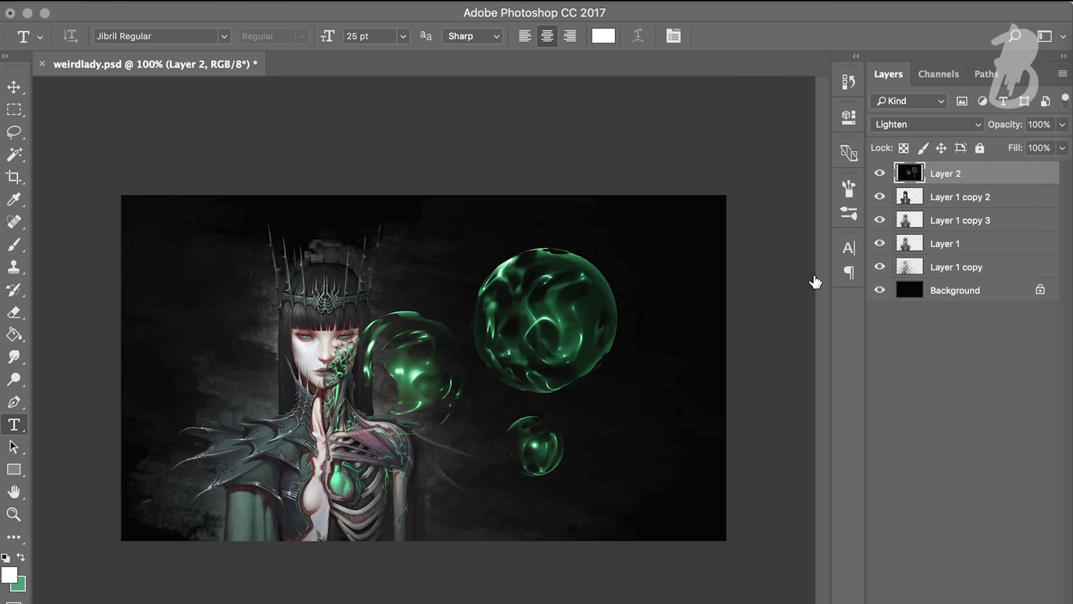
Move the green spheres down-left, erase the left sphere and excess glow, hide the duplicate.
key("v")
mouse_move(524, 389)
left_mouse_down()
mouse_move(378, 524)
mouse_move(302, 355)
left_mouse_up()
key("e")
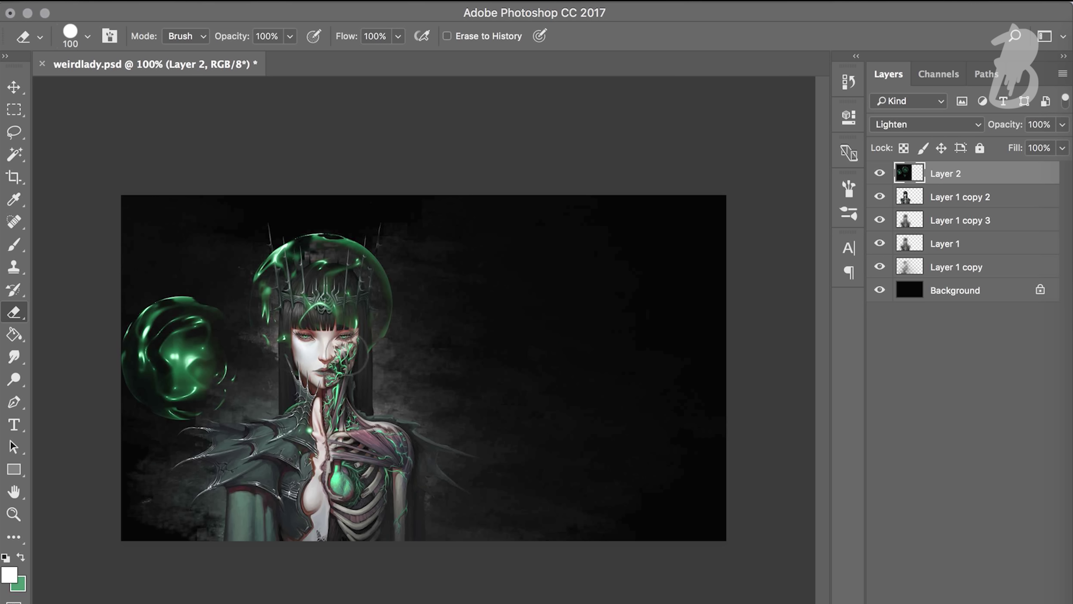
left_click_drag(142, 340, 300, 456)
mouse_move(454, 582)
left_mouse_down()
mouse_move(479, 503)
mouse_move(464, 529)
left_mouse_up()
left_click(926, 124)
Place the orb copy beneath the figure, scale it to 48%, rotate, and duplicate it toward her face.
key("Escape")
left_click(880, 174)
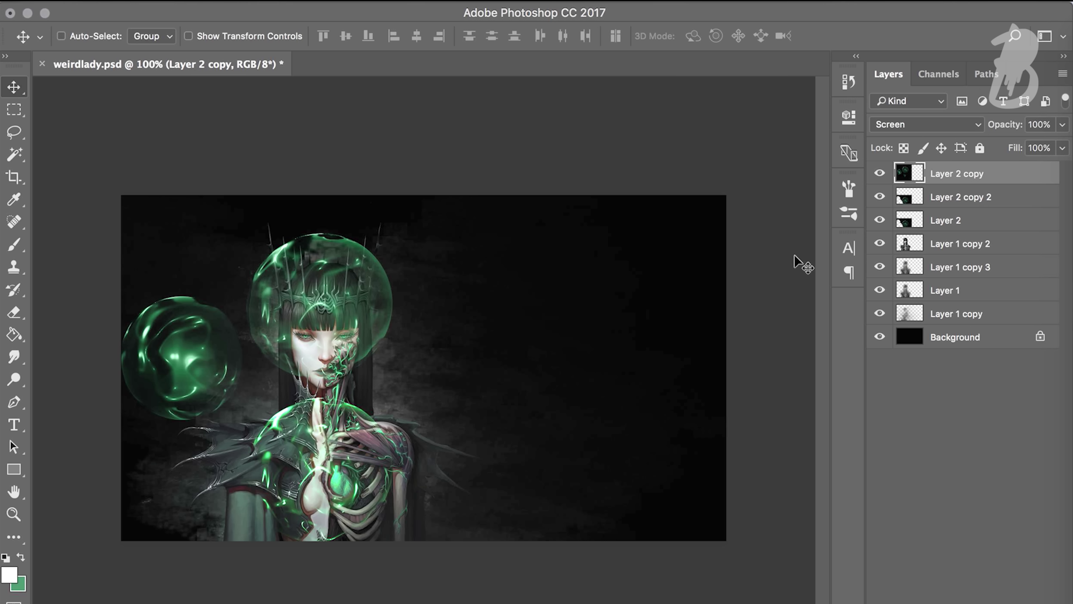
key("ctrl+bracketleft")
key("ctrl+bracketleft")
key("ctrl+bracketleft")
key("ctrl+t")
mouse_move(439, 590)
left_mouse_down()
mouse_move(305, 495)
mouse_move(227, 462)
left_mouse_up()
left_click_drag(224, 370, 228, 209)
key("Return")
mouse_move(261, 326)
left_mouse_down()
mouse_move(368, 355)
mouse_move(422, 287)
left_mouse_up()
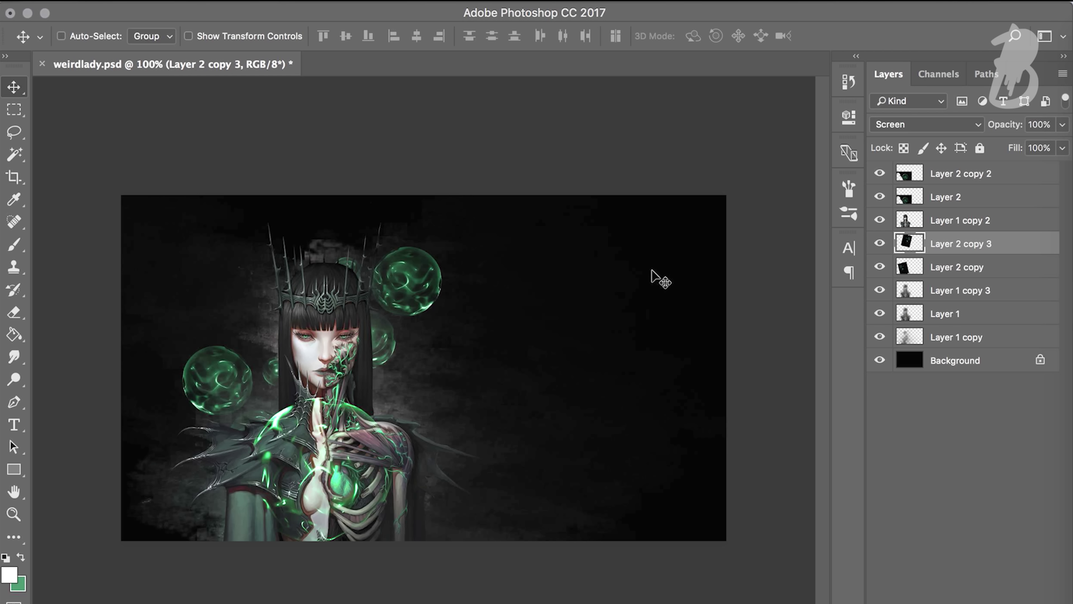
Duplicate and raise the smeared figure layer, then soft-erase it from her face and torso.
key("ctrl+j")
key("ctrl+bracketright")
key("ctrl+bracketright")
key("ctrl+bracketright")
key("e")
key("shift+bracketleft")
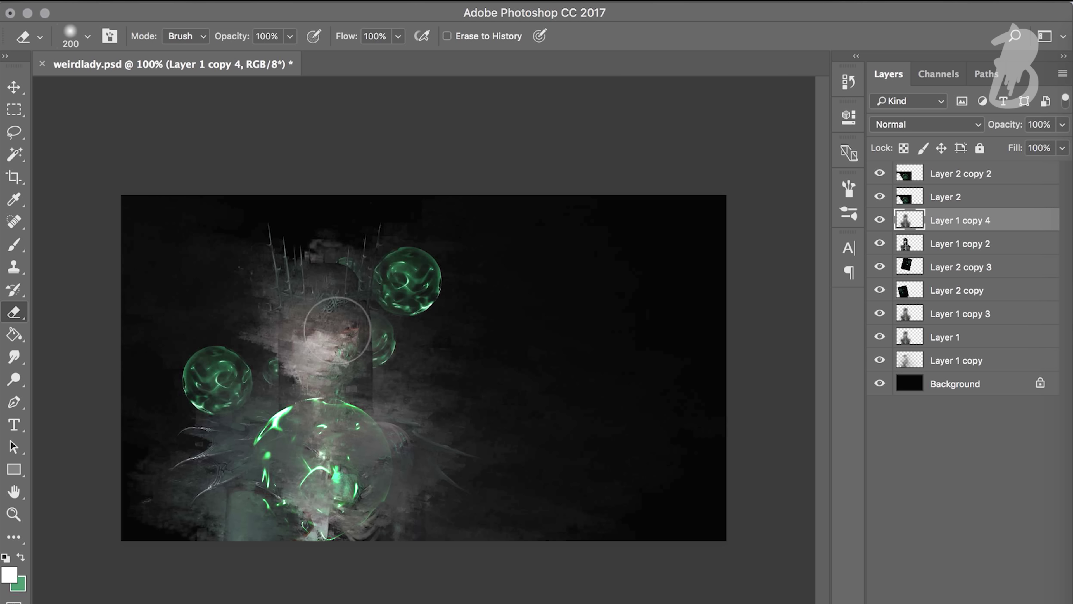
left_click_drag(346, 338, 325, 296)
left_click_drag(338, 401, 367, 462)
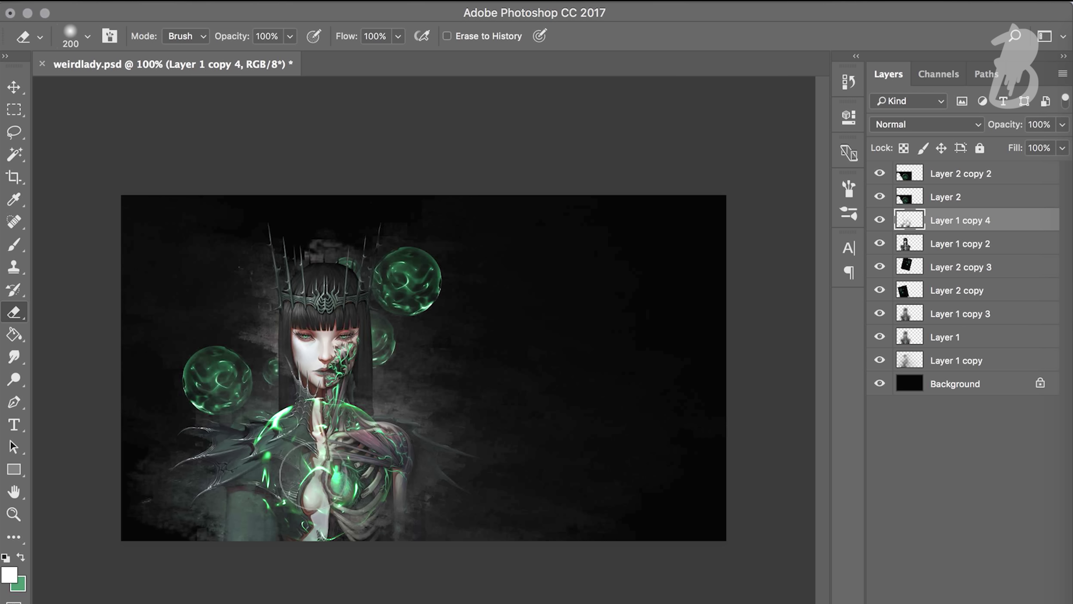
key("ctrl+o")
Copy the green area of C4D's72.png into the banner and blend it in Lighten mode.
scroll(695, 203, "down", 10)
scroll(694, 203, "down", 5)
double_click(492, 243)
left_click_drag(313, 274, 469, 427)
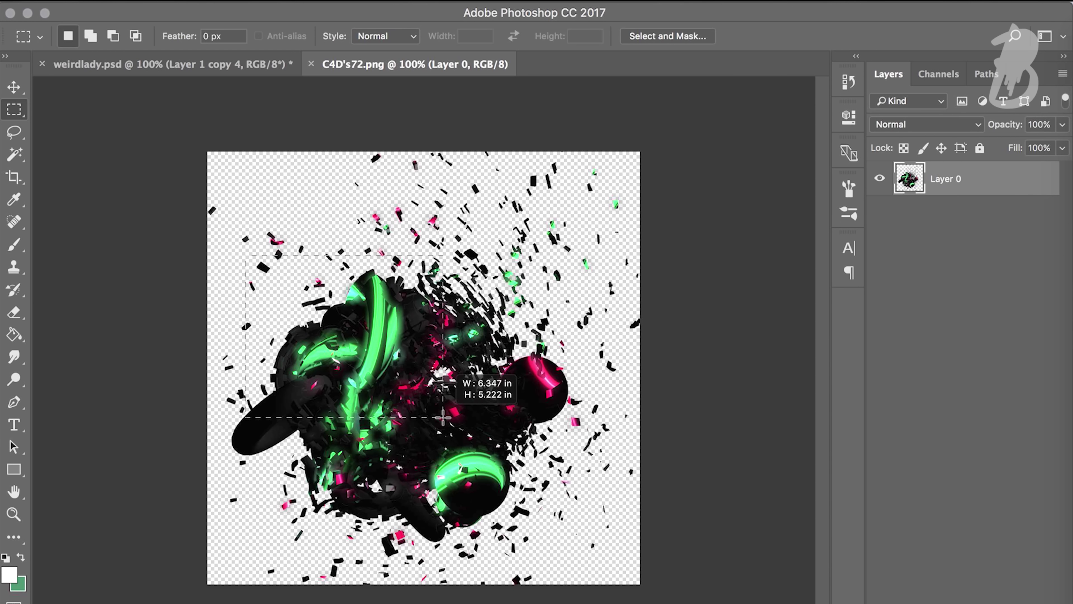
key("ctrl+c")
left_click(169, 64)
key("ctrl+v")
key("Return")
key("e")
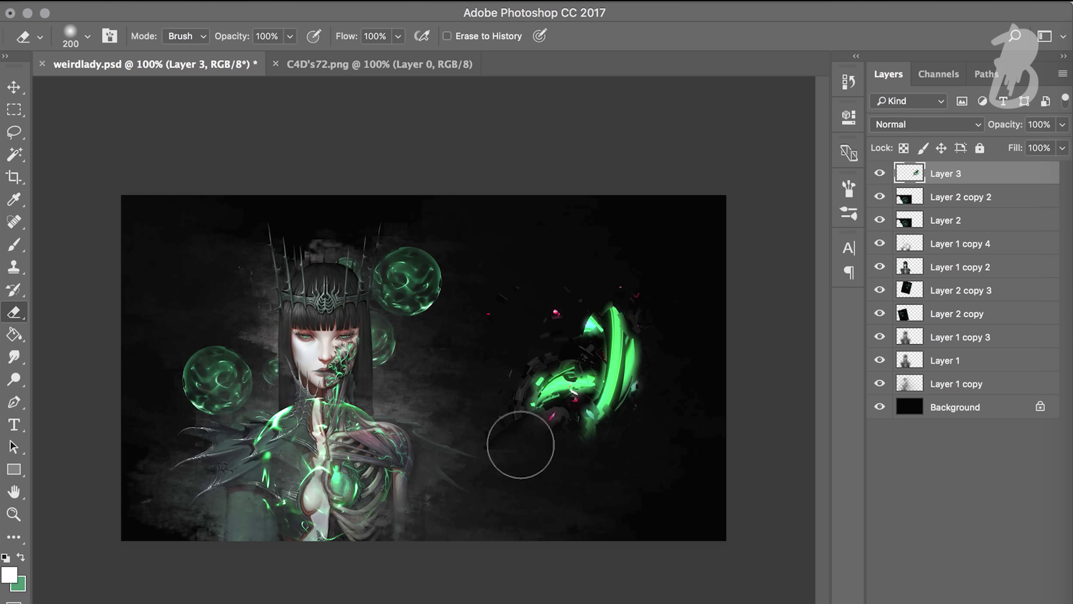
left_click(925, 124)
left_click(889, 232)
Shrink the pasted fractal and move it left over the figure.
key("v")
mouse_move(583, 372)
left_mouse_down()
mouse_move(288, 456)
mouse_move(363, 389)
left_mouse_up()
key("ctrl+t")
key("Return")
key("e")
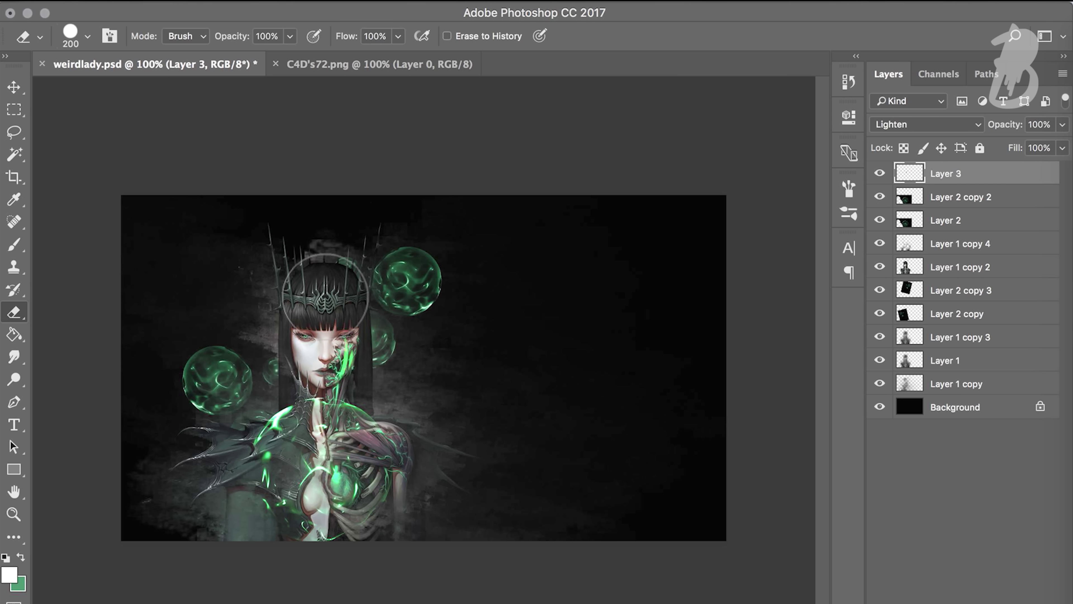
key("v")
Add two fractal streak copies: one flipped horizontally and moved left, one reoriented.
key("ctrl+j")
key("ctrl+t")
right_click(312, 338)
left_click(347, 575)
key("Return")
left_click_drag(338, 368, 319, 351)
key("ctrl+j")
key("ctrl+t")
right_click(322, 339)
left_click(385, 558)
key("Return")
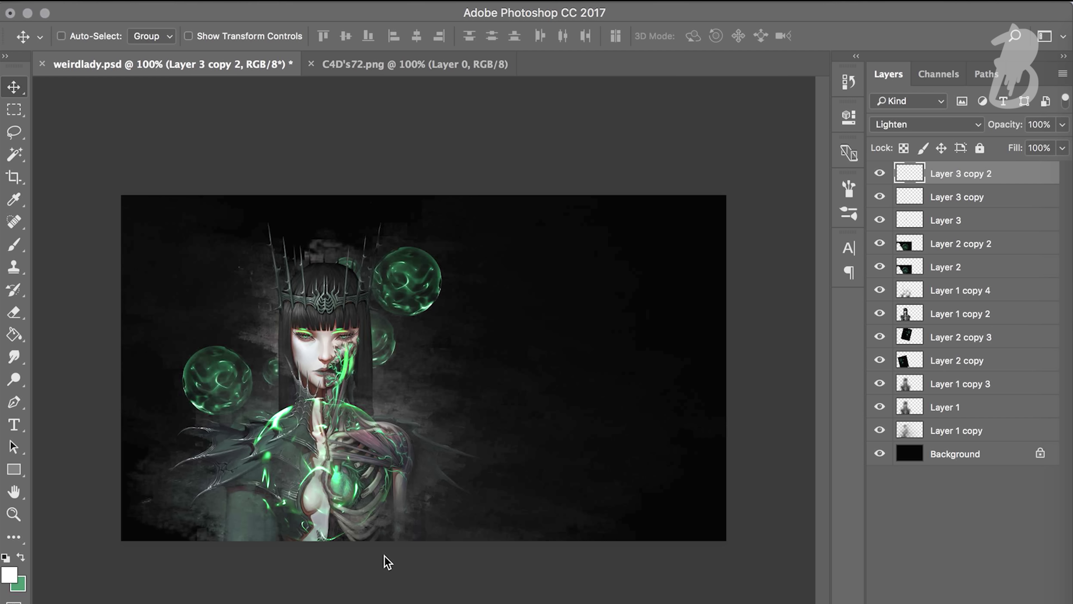
Duplicate the original fractal, rotate and scale it, and set it to 50% opacity.
left_click(919, 221)
key("ctrl+j")
key("ctrl+t")
right_click(494, 296)
left_click(647, 472)
left_click_drag(376, 548, 362, 547)
key("Return")
key("e")
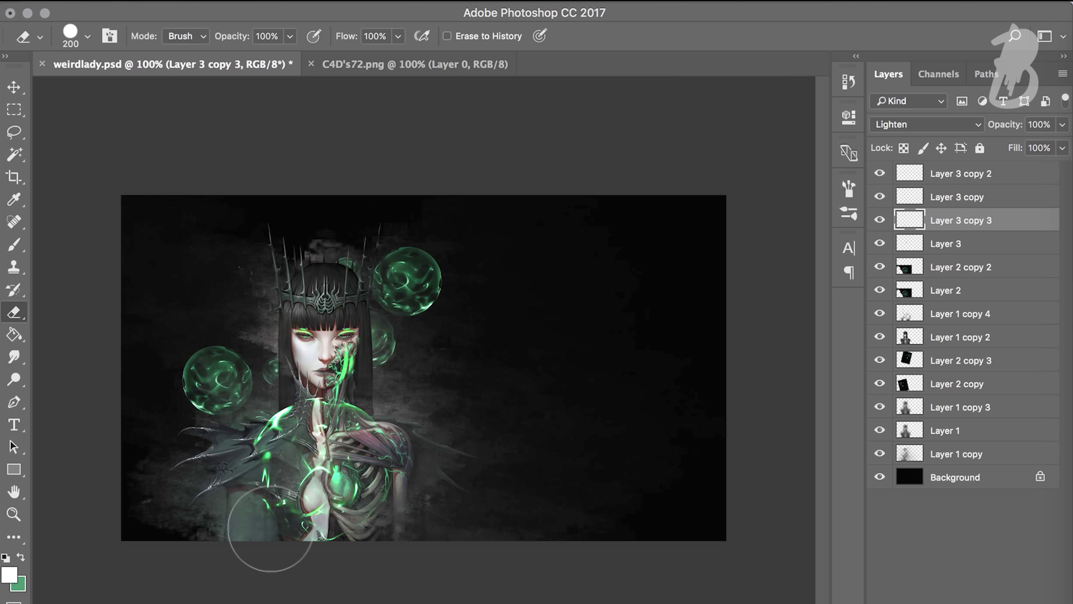
key("v")
key("5")
Add another rotated copy of the fractal streak and position it higher.
key("ctrl+j")
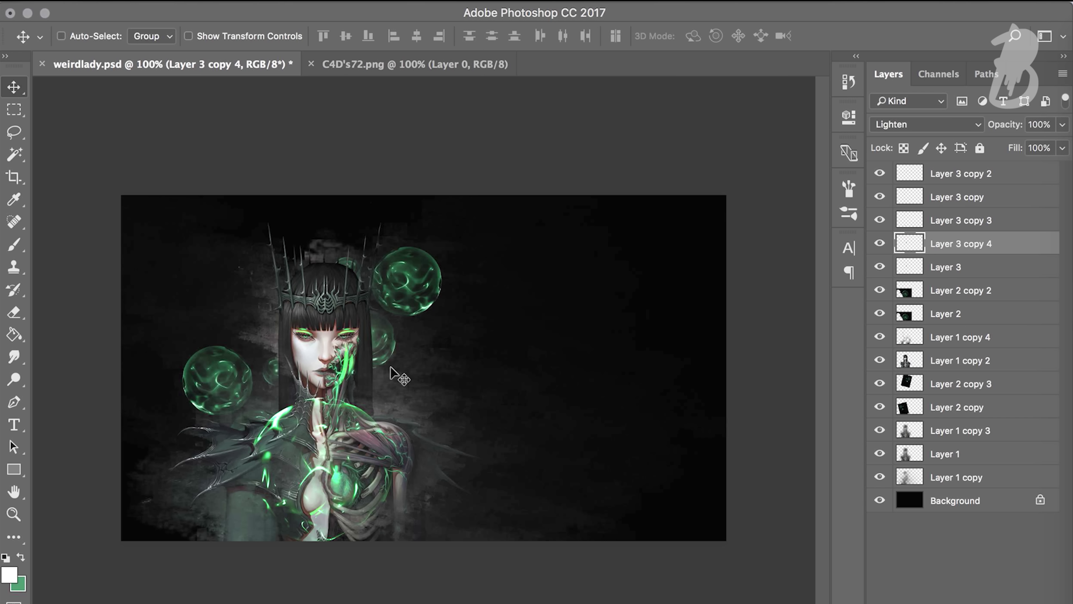
key("ctrl+t")
right_click(439, 425)
left_click(465, 469)
left_click_drag(465, 469, 491, 378)
key("Return")
key("e")
key("v")
Copy the entire C4D's72.png, close it, and paste the full fractal into the banner.
left_click(454, 64)
key("m")
key("ctrl+a")
key("ctrl+c")
key("ctrl+w")
key("ctrl+v")
key("Return")
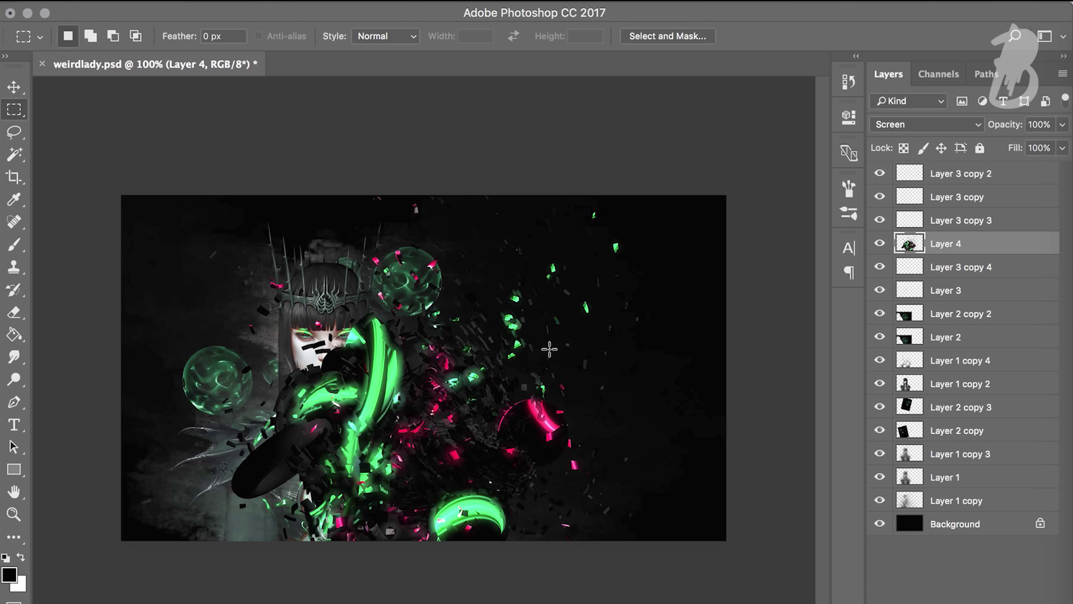
Delete the pasted fractal burst and open the green wireframe image instead.
key("v")
left_click_drag(545, 349, 332, 188)
key("Delete")
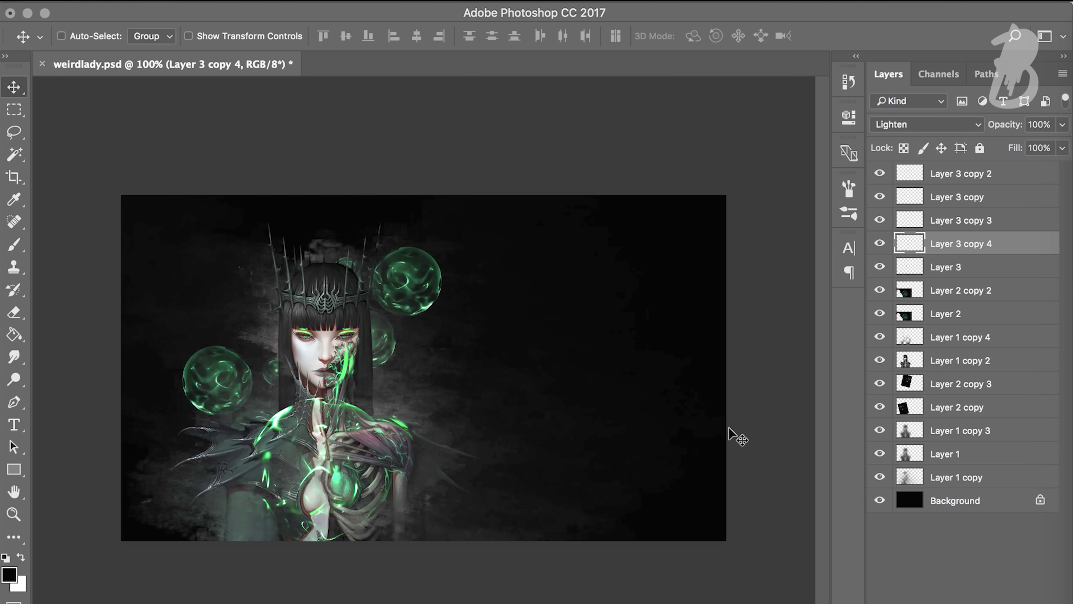
key("alt+period")
left_click(242, 1)
left_click(203, 29)
scroll(646, 283, "down", 5)
scroll(647, 282, "up", 3)
double_click(718, 383)
Put the wireframe below the figure copies and smudge it into a green haze.
left_click_drag(960, 511, 959, 512)
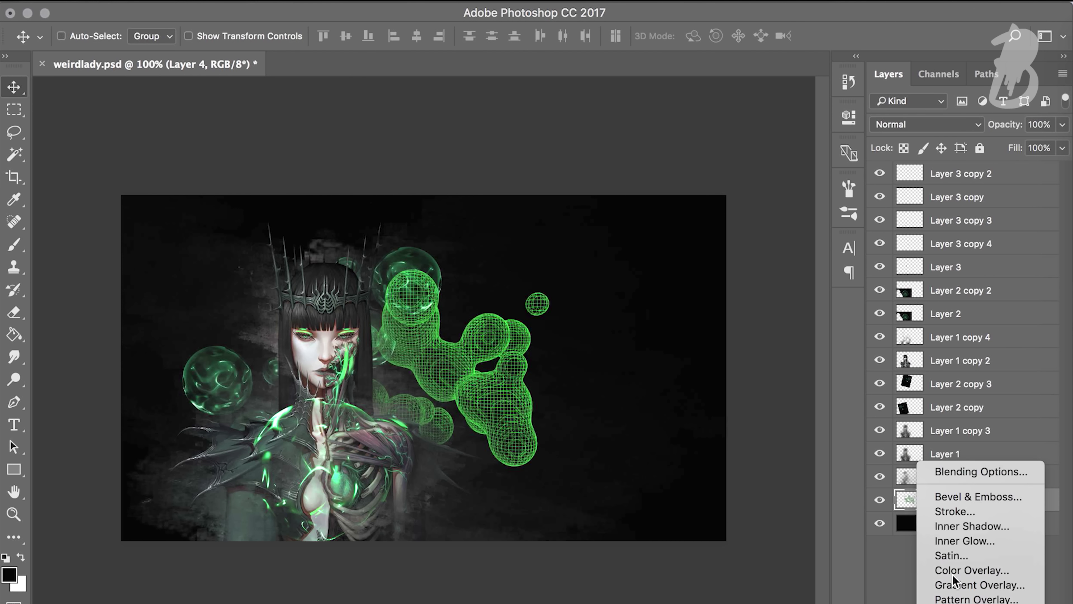
left_click_drag(486, 359, 531, 283)
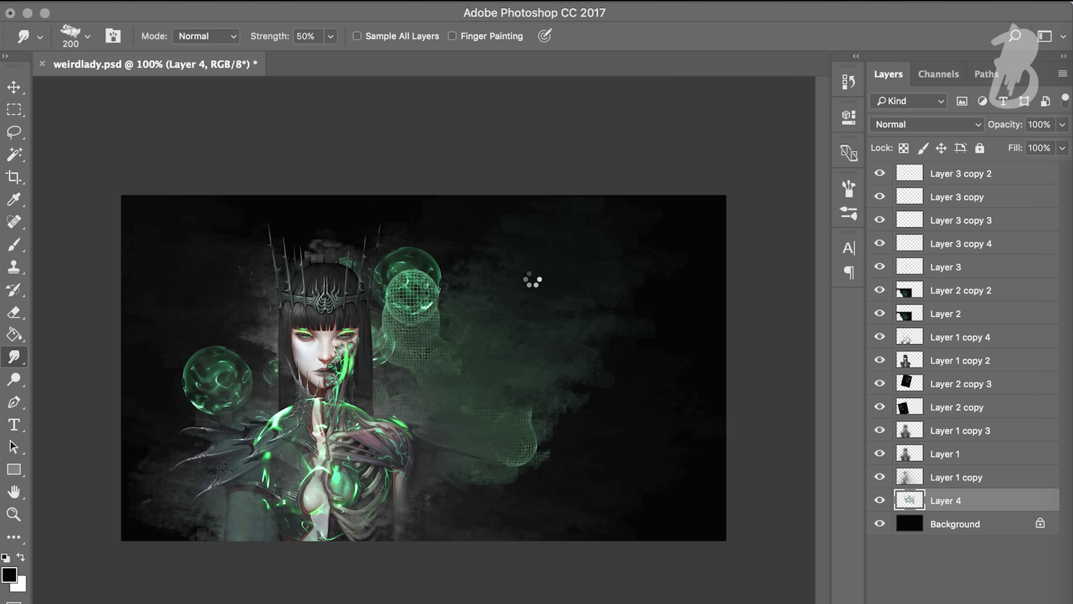
left_click_drag(647, 354, 399, 319)
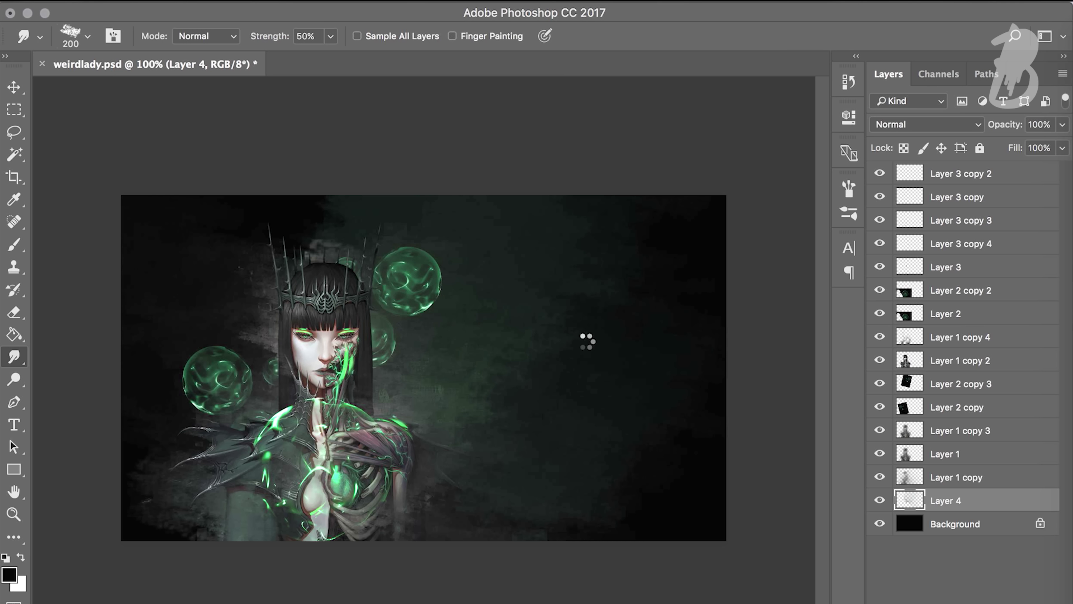
key("v")
left_click_drag(625, 367, 580, 312)
key("e")
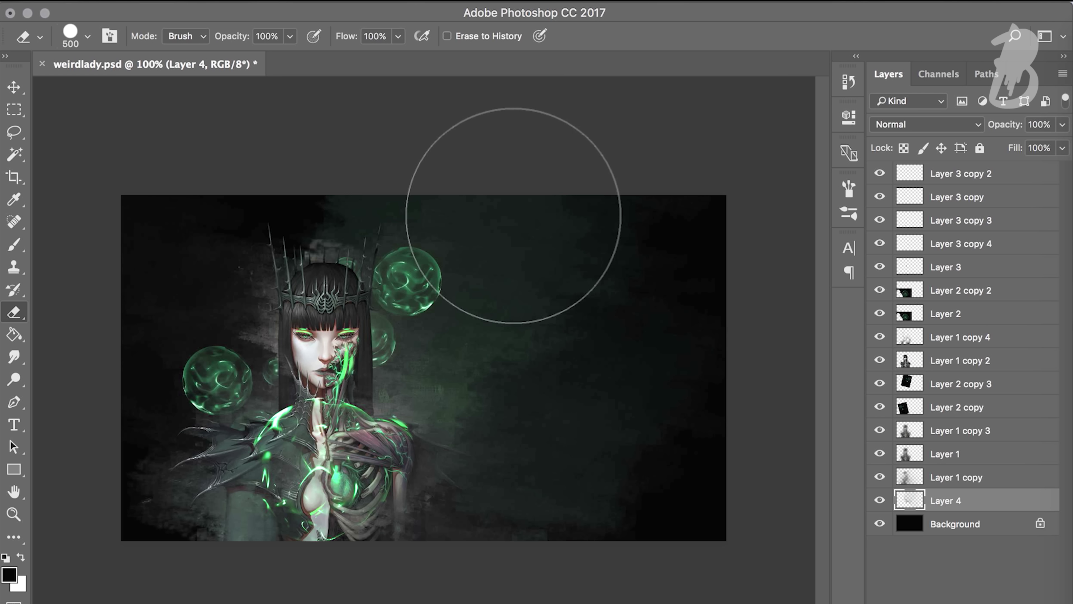
Add a dark Color Overlay haze copy, flip and move it, and delete the Layer 2 orbs.
key("ctrl+j")
right_click(951, 500)
left_click(968, 565)
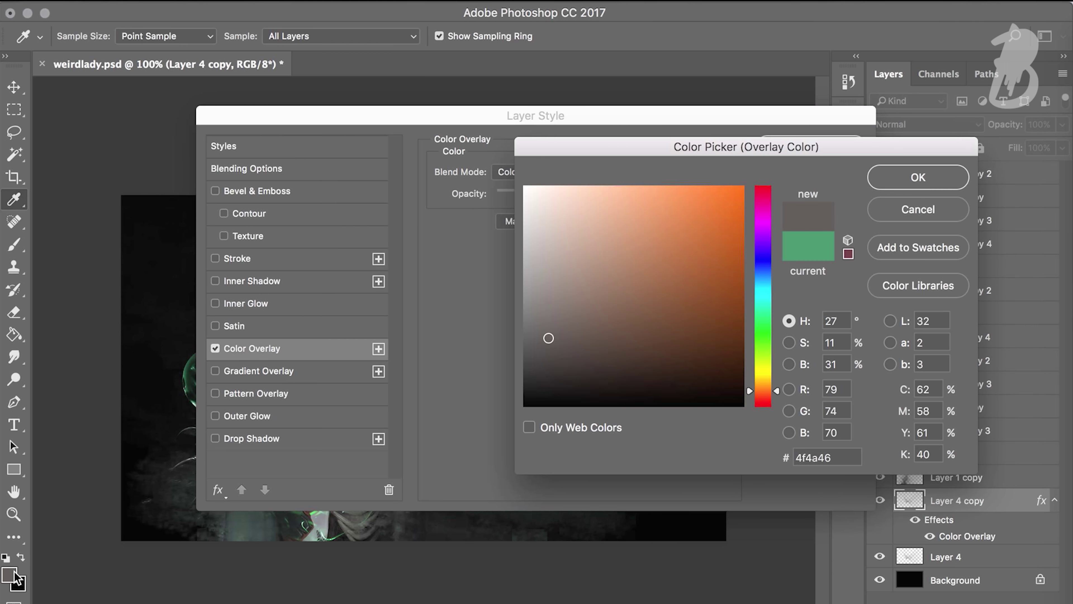
key("ctrl+t")
right_click(436, 340)
left_click(530, 562)
key("Return")
key("v")
left_click_drag(279, 389, 288, 351)
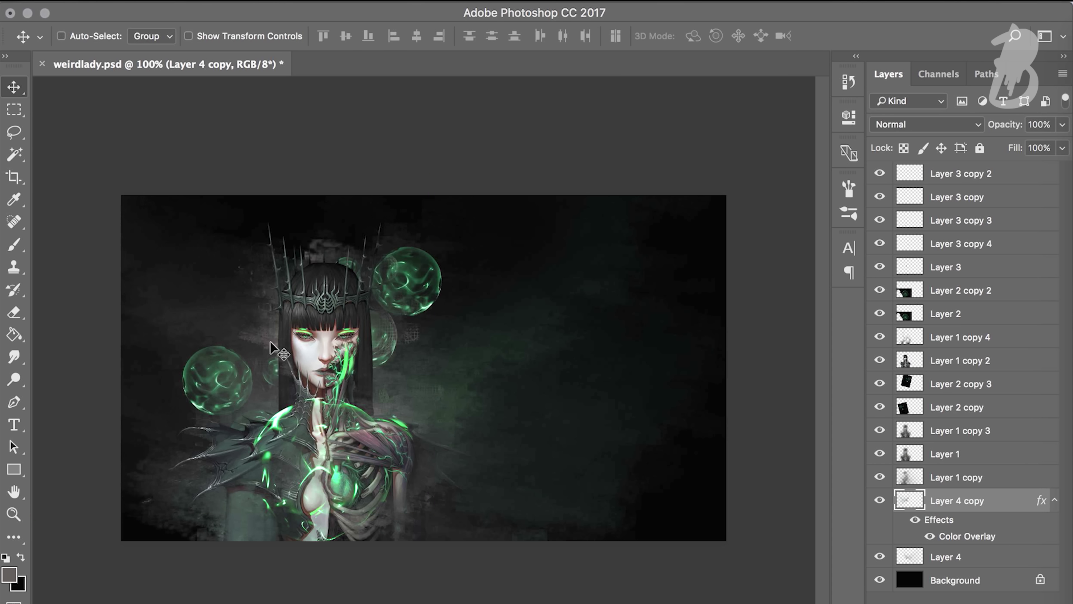
left_click(908, 290)
key("Delete")
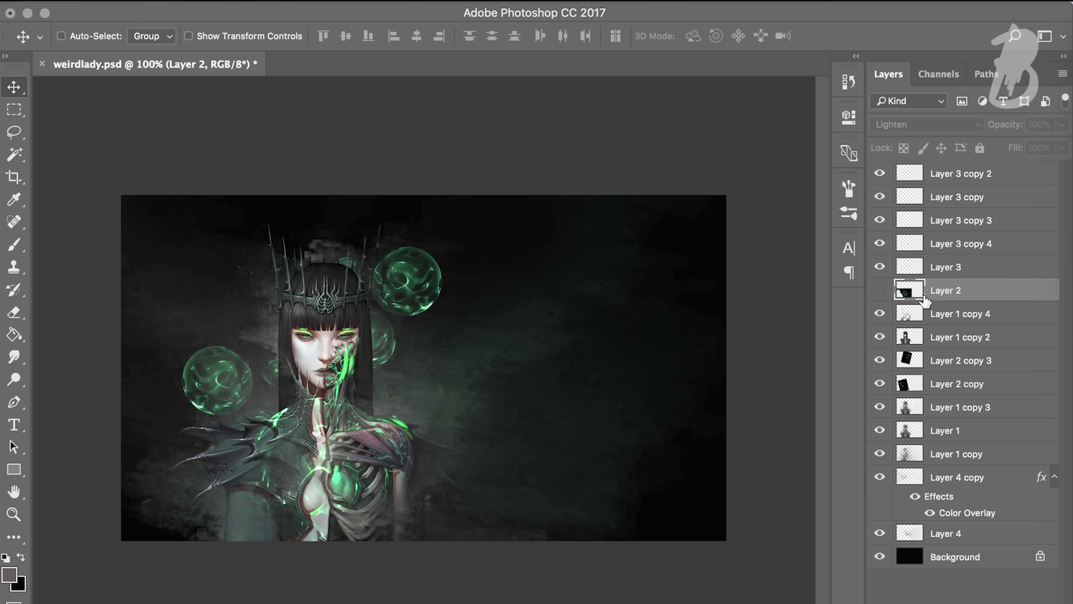
Copy a selected area of Layer 2 onto its own layer in Lighten mode.
key("ctrl+t")
key("Escape")
key("m")
left_click_drag(264, 264, 532, 444)
key("ctrl+j")
left_click(927, 124)
left_click(887, 233)
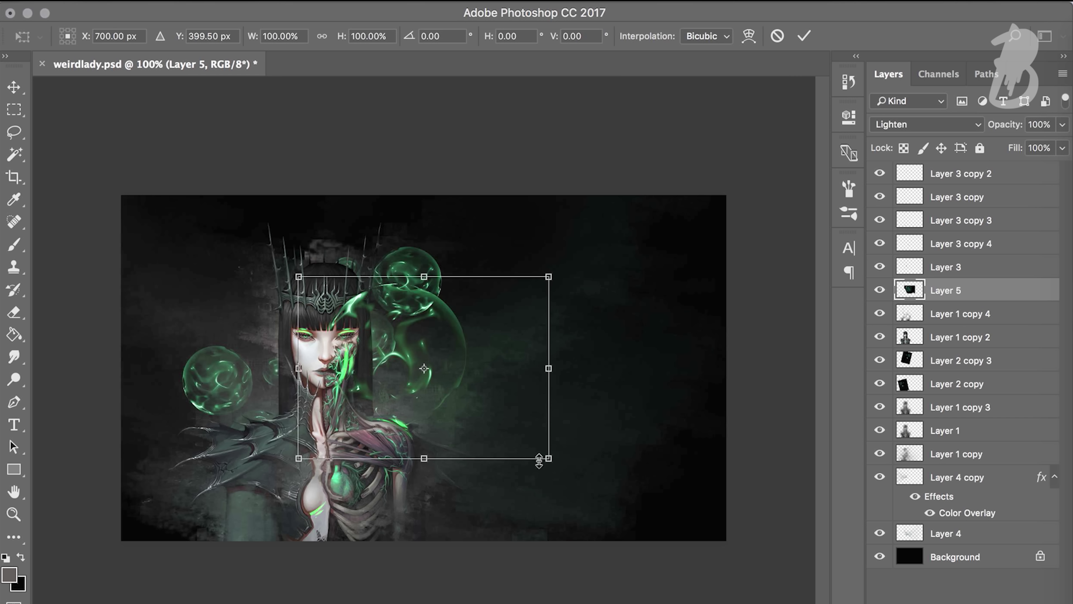
key("v")
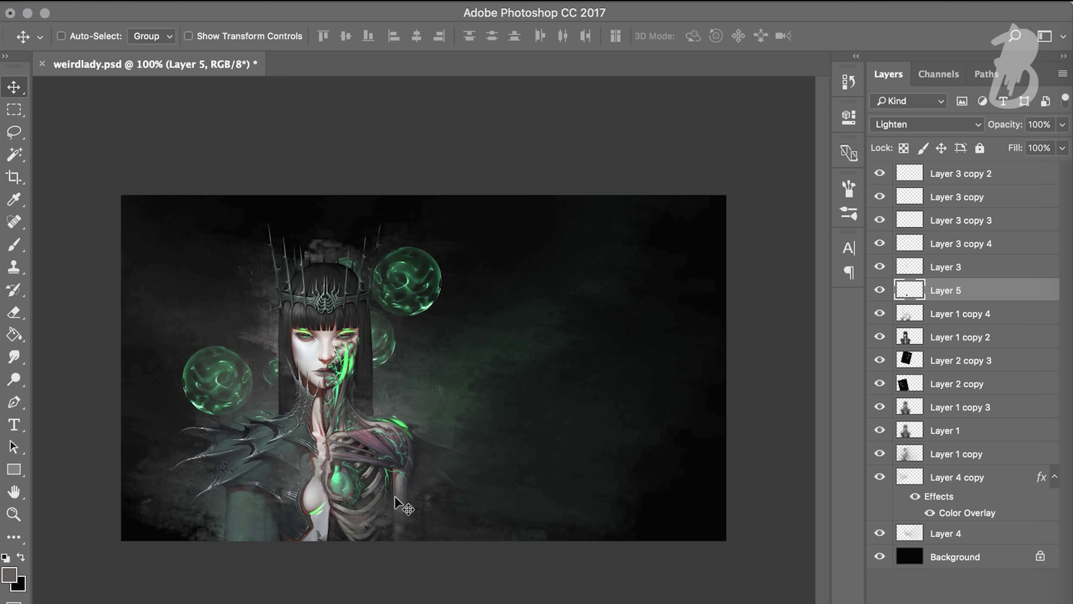
Copy the C4D's39.png swirl image and paste it into the banner.
key("ctrl+o")
scroll(549, 296, "down", 5)
double_click(725, 108)
key("ctrl+c")
key("ctrl+w")
key("ctrl+v")
key("Return")
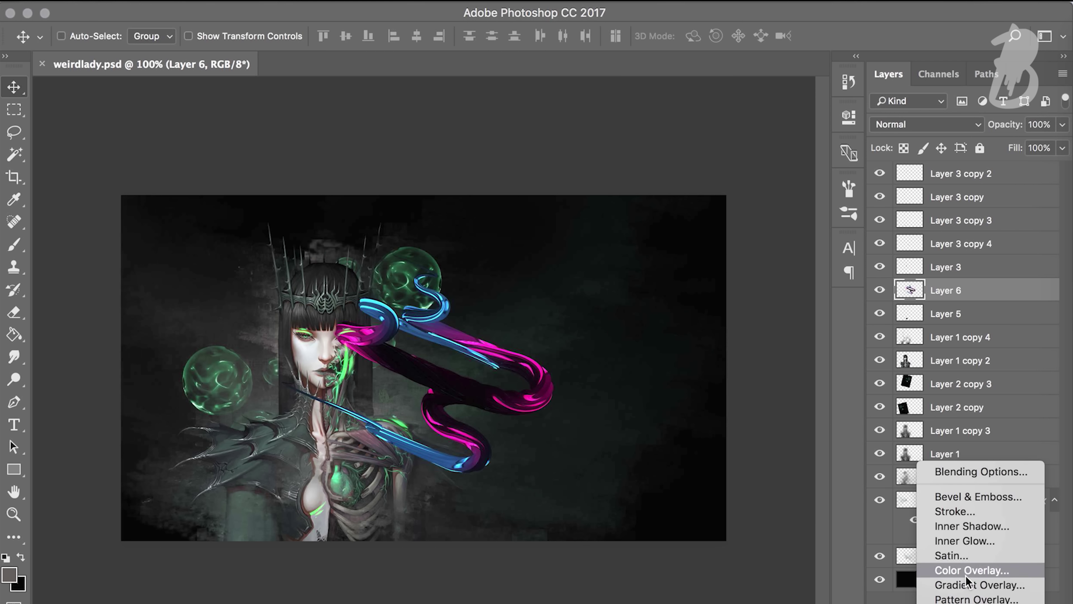
Give the swirl a green Color Overlay, set Lighten, and move it lower left.
left_click(949, 444)
left_click(869, 170)
key("Return")
key("Return")
left_click(925, 125)
left_click(900, 233)
mouse_move(477, 313)
left_mouse_down()
mouse_move(355, 472)
mouse_move(331, 482)
left_mouse_up()
Rotate the green swirl and nudge it into place at the lower left.
key("e")
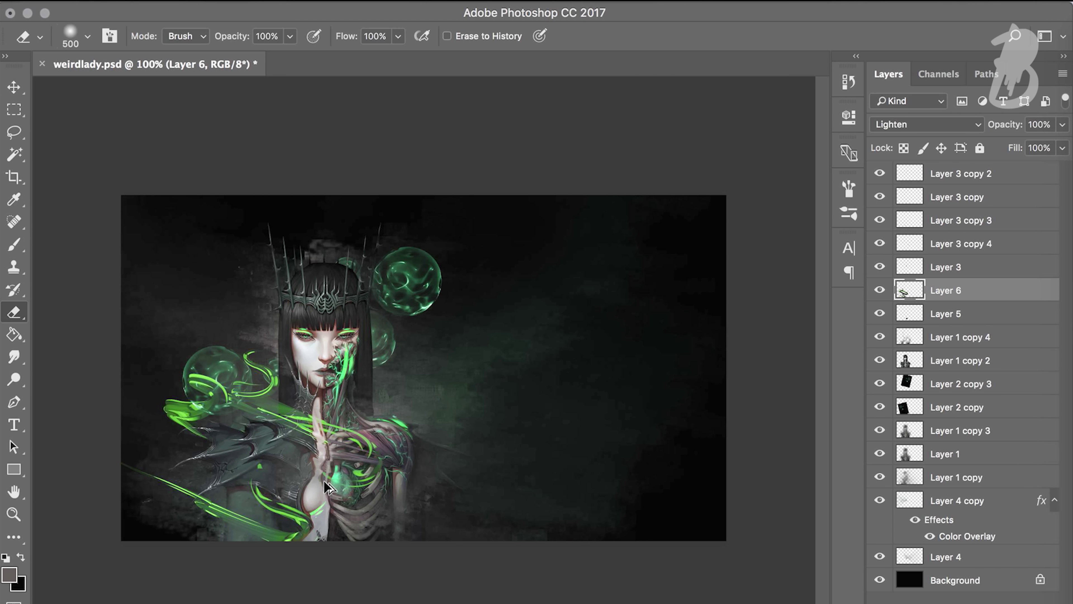
key("ctrl+t")
left_click_drag(519, 473, 380, 529)
key("Return")
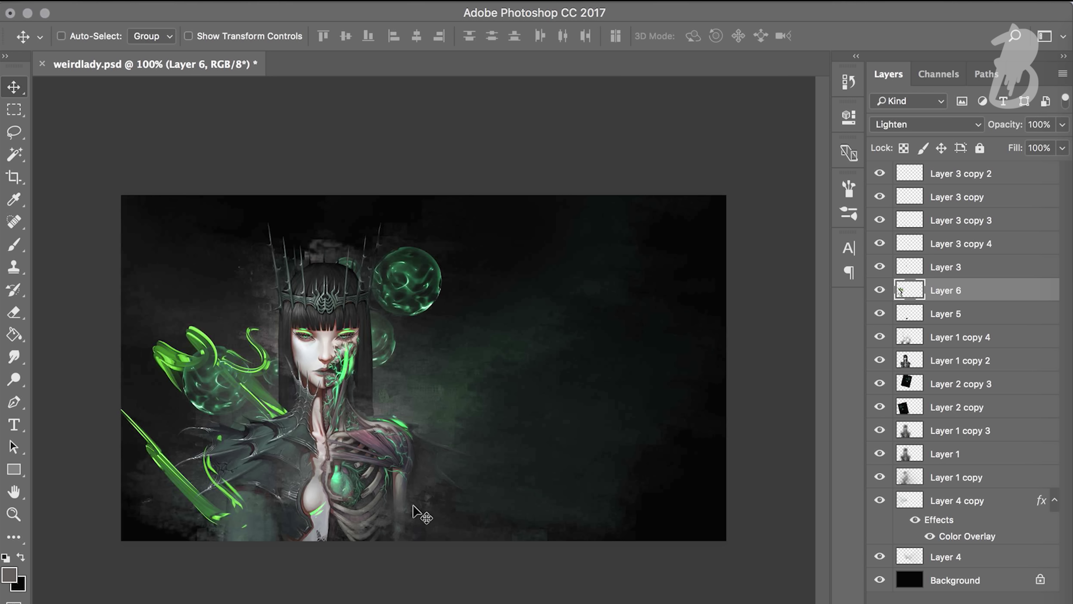
left_click_drag(229, 436, 242, 443)
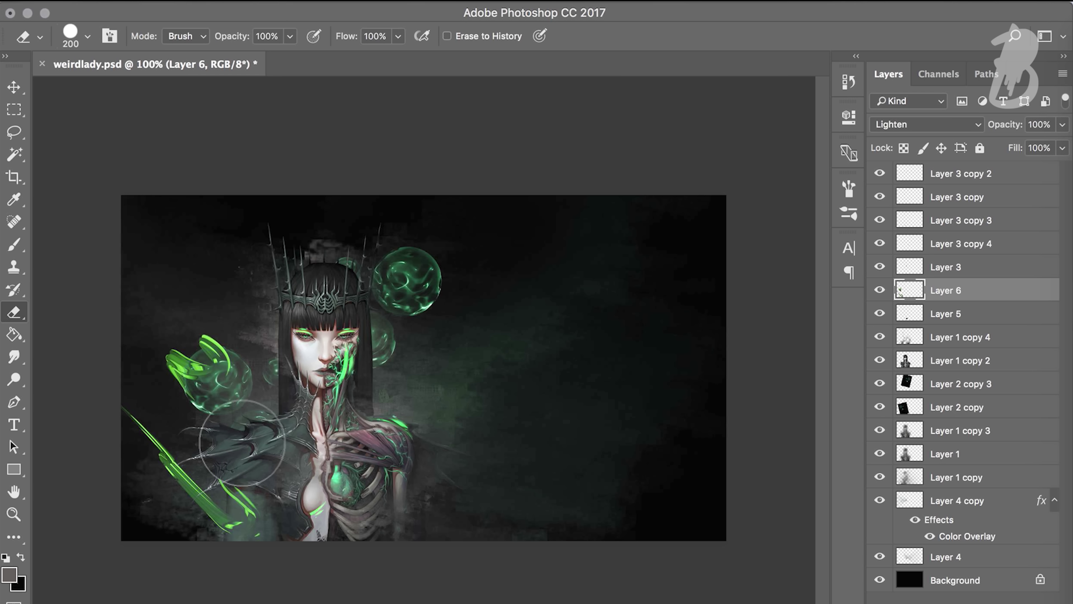
Copy a swirl piece to a new layer and place the green streak near her eye.
key("m")
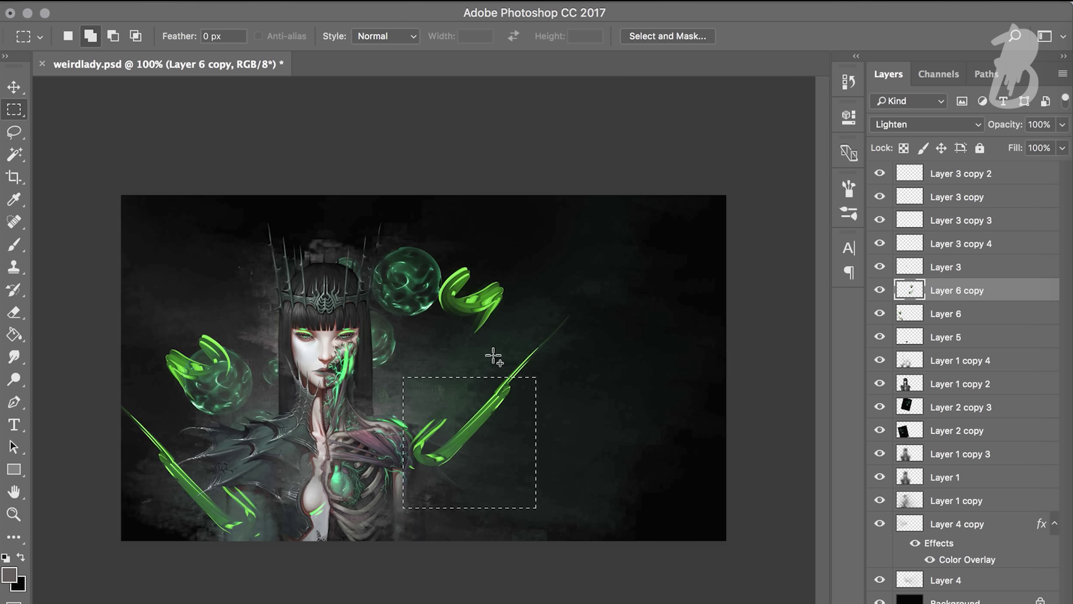
key("ctrl+v")
key("ctrl+t")
left_click_drag(514, 464, 383, 329)
key("Return")
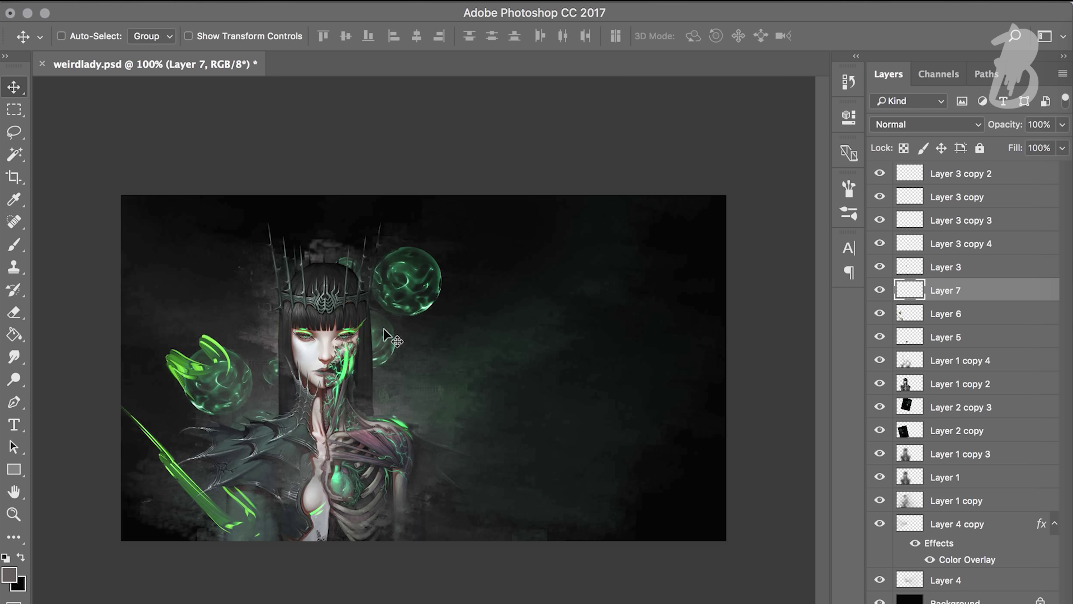
left_click(371, 467)
Paste another swirl section near the chest and set it to Lighten.
left_click(935, 315)
scroll(151, 187, "left", 5)
key("BackSpace")
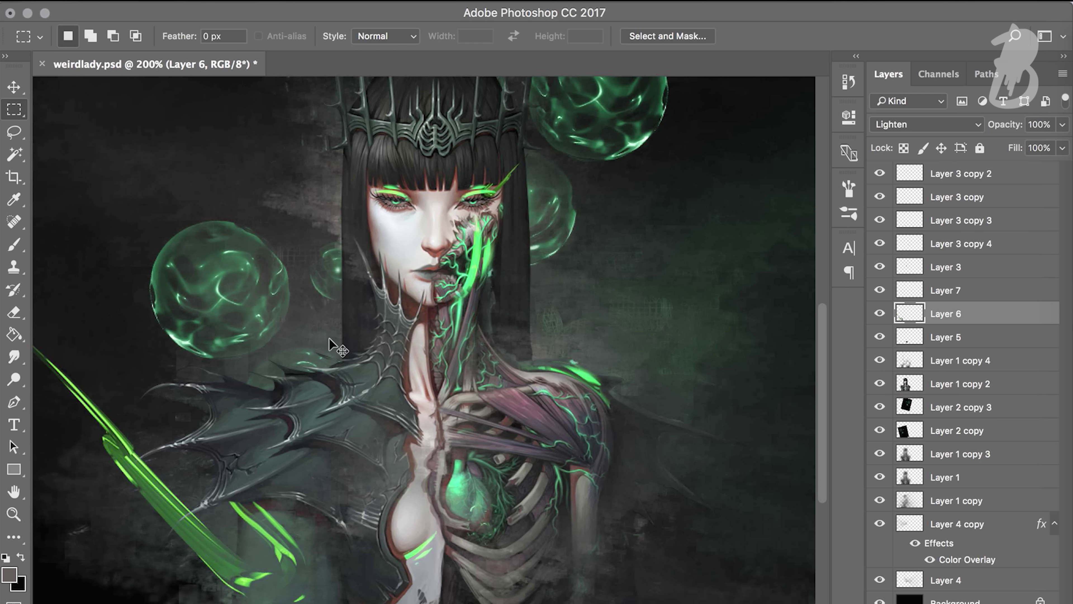
key("ctrl+v")
key("ctrl+t")
key("Return")
left_click(925, 124)
left_click(921, 154)
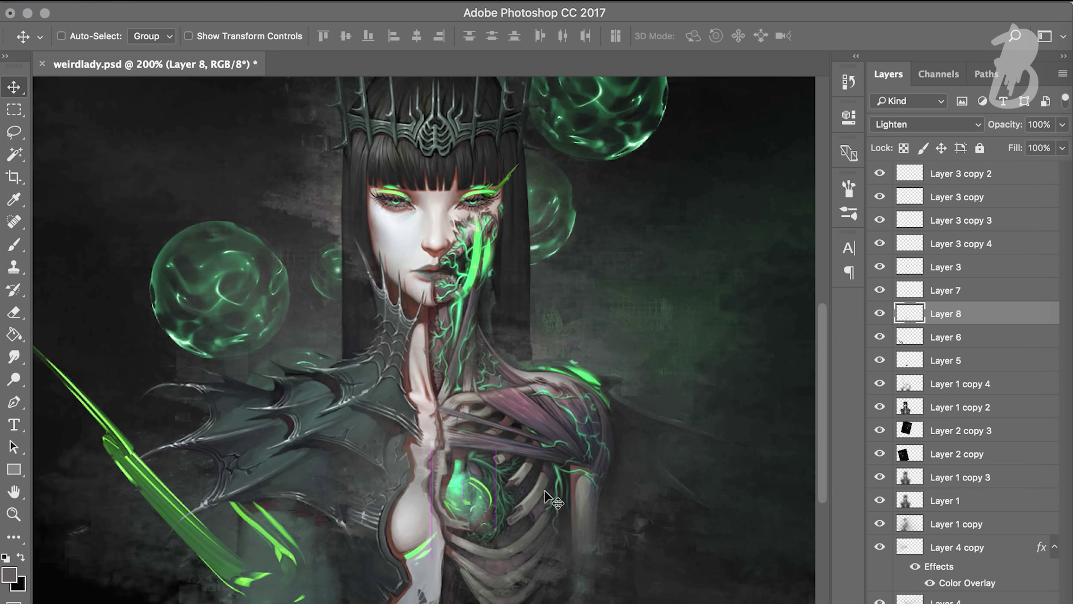
key("e")
key("z")
Sample green, copy a strip down the chest to a new Color Dodge layer.
key("i")
left_click(562, 481, "alt")
key("m")
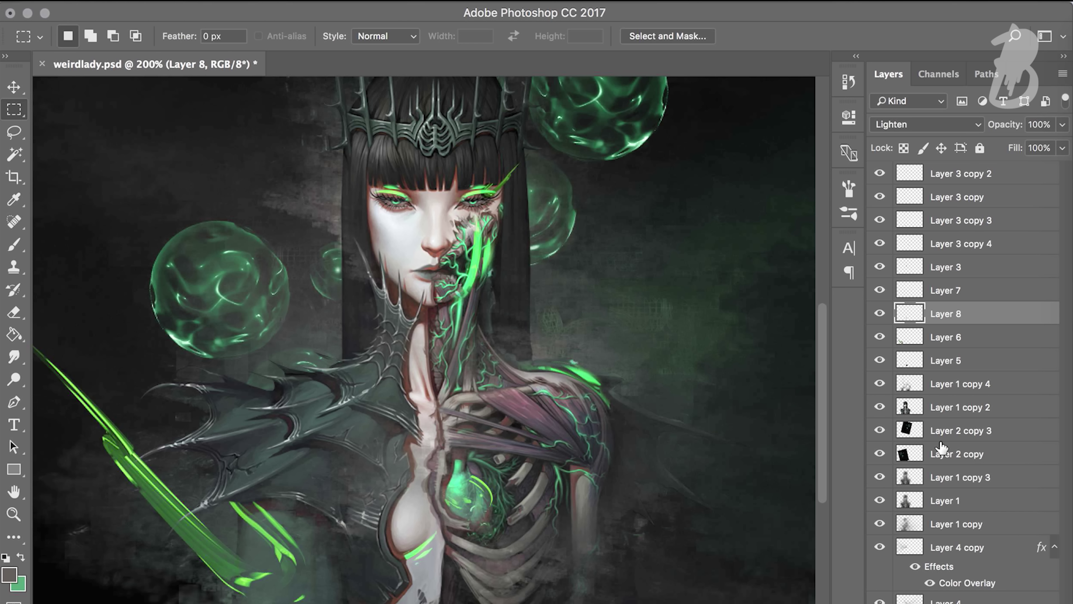
left_click(941, 406)
left_click_drag(414, 366, 677, 588)
left_click(941, 173)
key("ctrl+v")
left_click(925, 123)
left_click(919, 165)
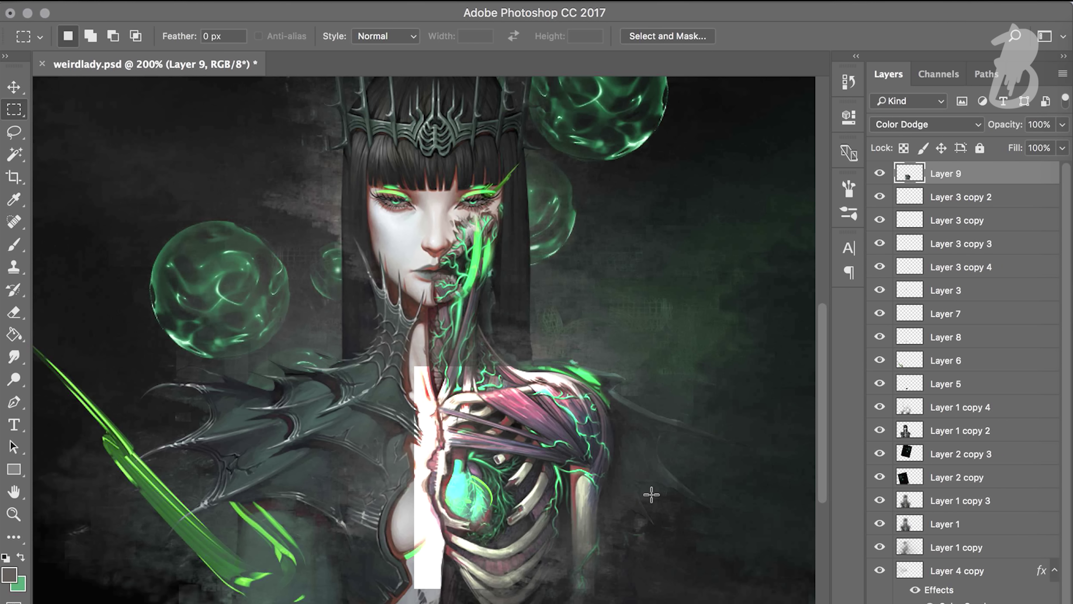
Erase the bright white patch on the upper and lower chest, then view at 100%.
key("e")
left_click_drag(431, 389, 463, 370)
left_click_drag(427, 583, 428, 473)
key("bracketleft")
key("bracketleft")
key("bracketleft")
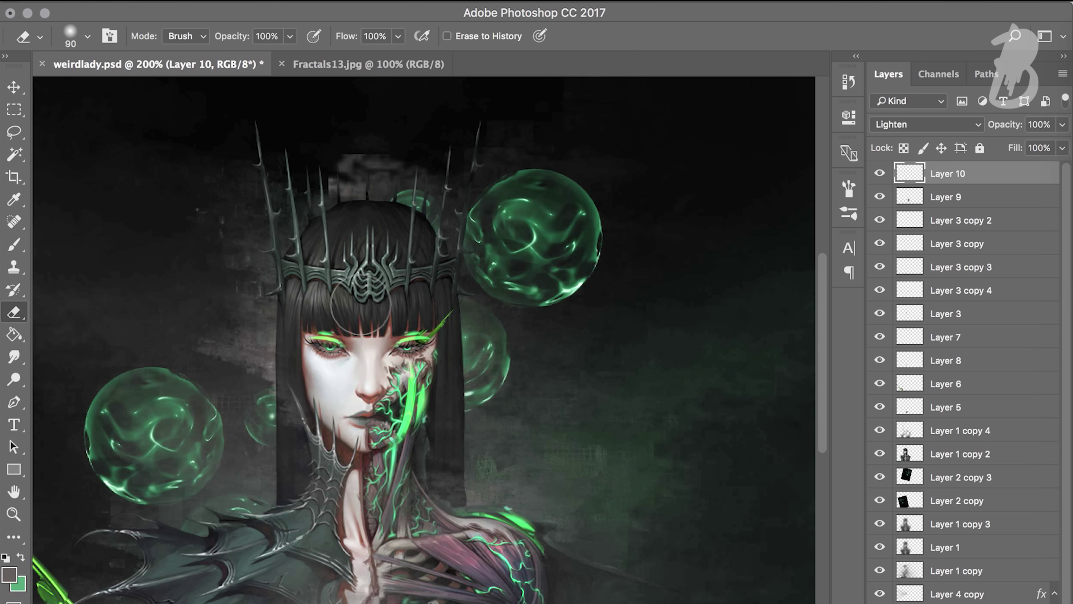
key("z")
key("ctrl+1")
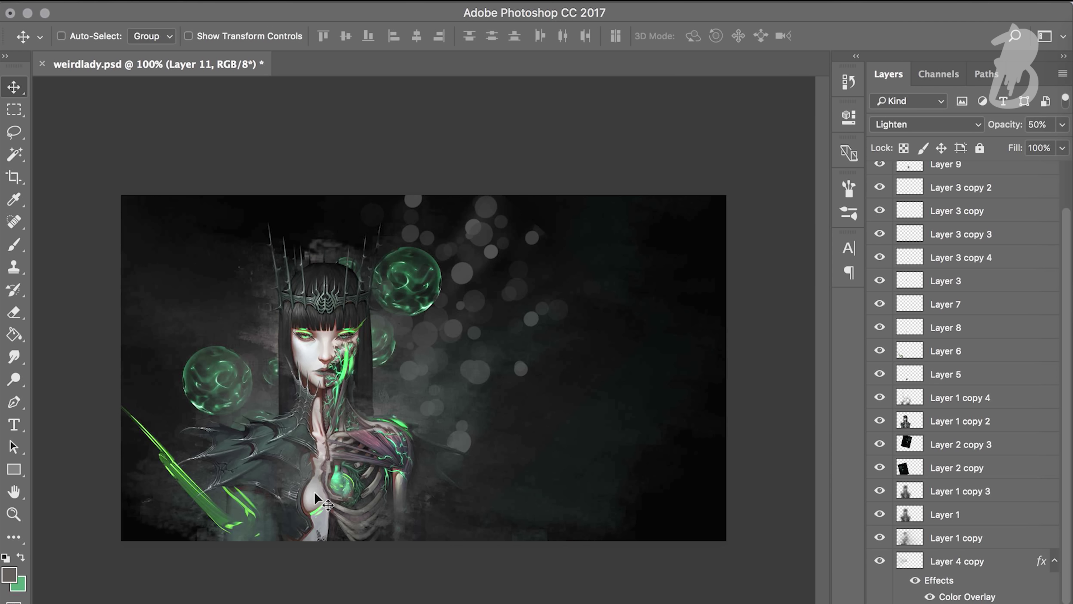
Bring the Fractals40.png image in as a Screen layer over the woman.
scroll(625, 188, "down", 15)
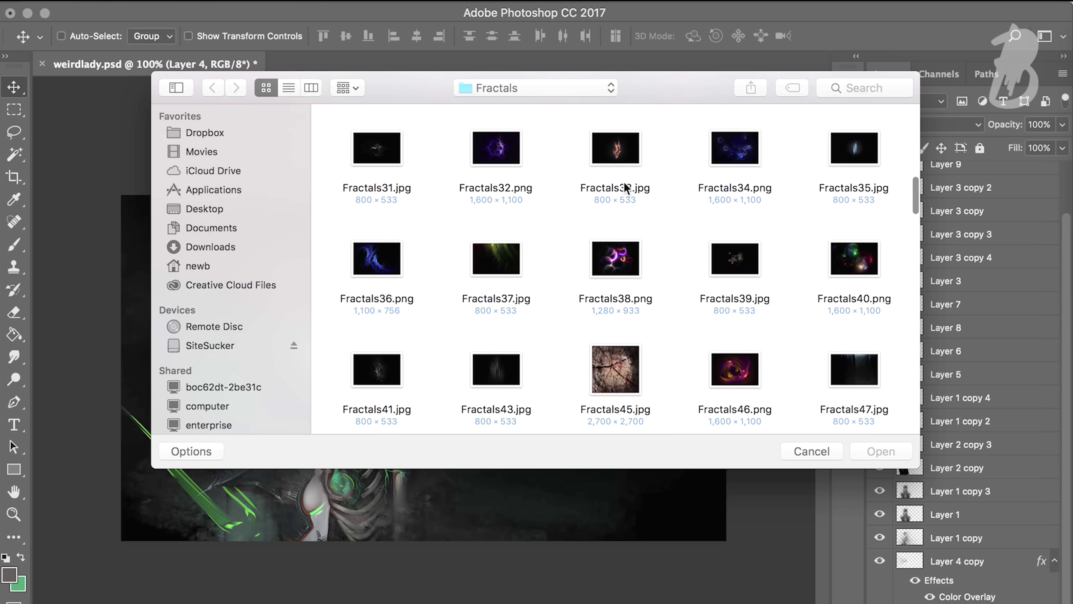
left_click(625, 187)
key("space")
key("space")
scroll(607, 270, "down", 5)
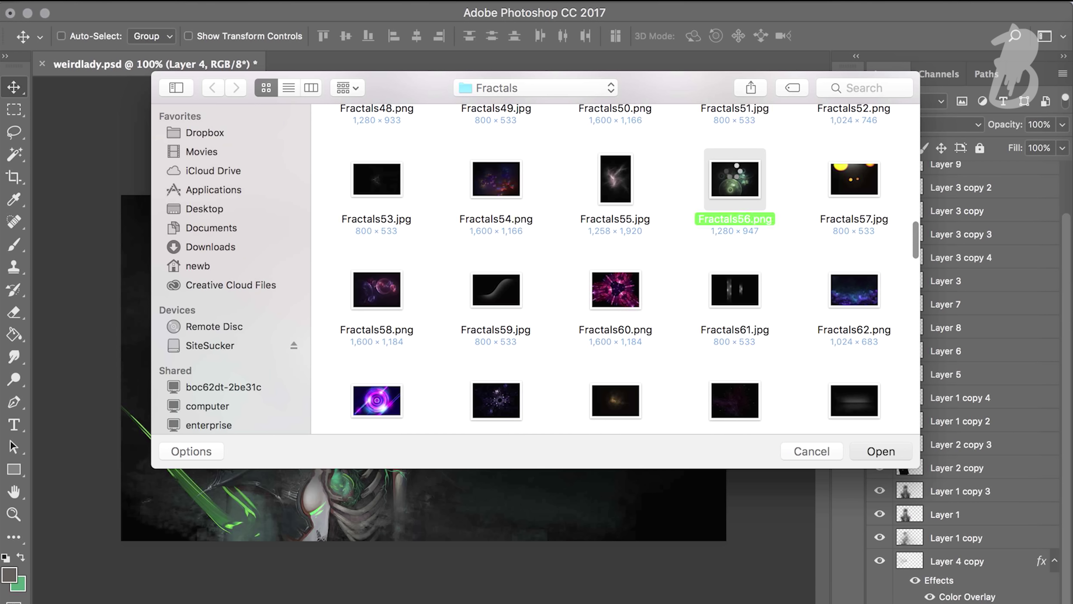
key("1")
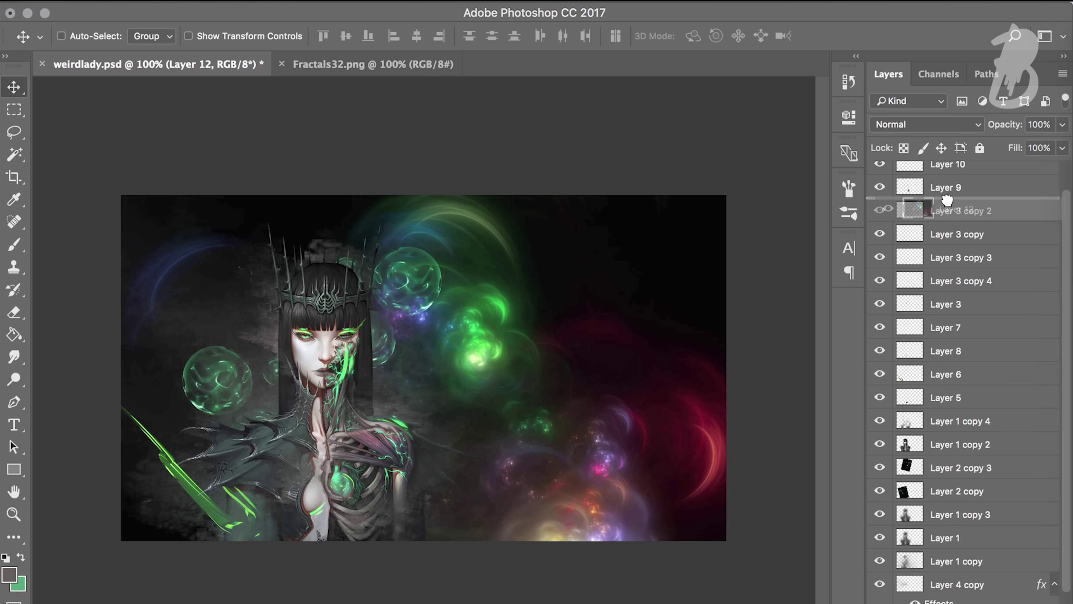
left_click(926, 123)
left_click(893, 248)
left_click_drag(719, 271, 443, 396)
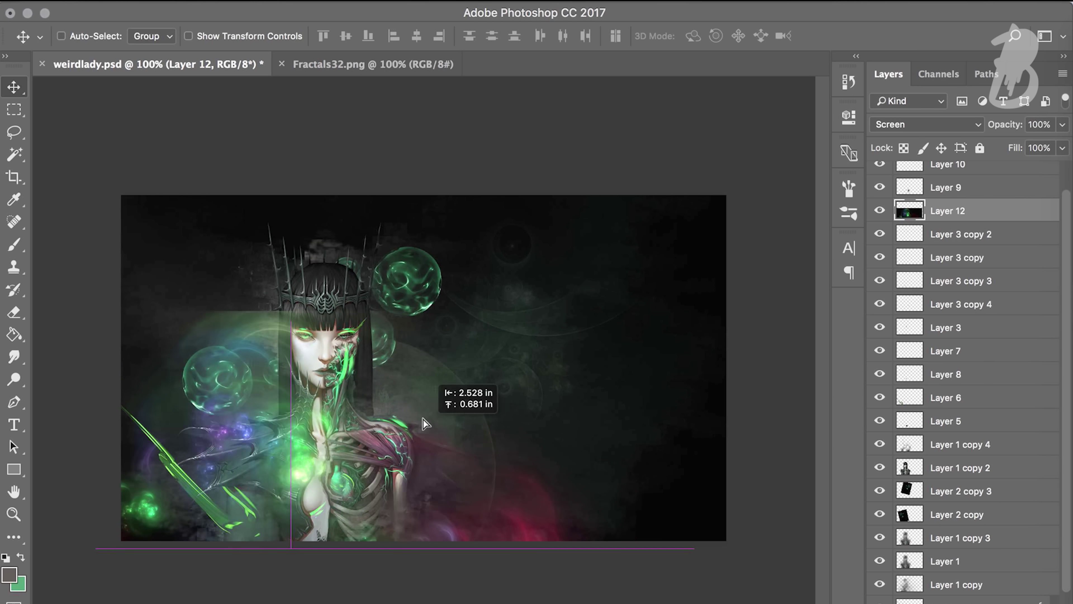
Scale the fractal down to 42% and erase the excess around the hands.
key("ctrl+t")
left_click_drag(725, 558, 435, 520)
key("Return")
key("e")
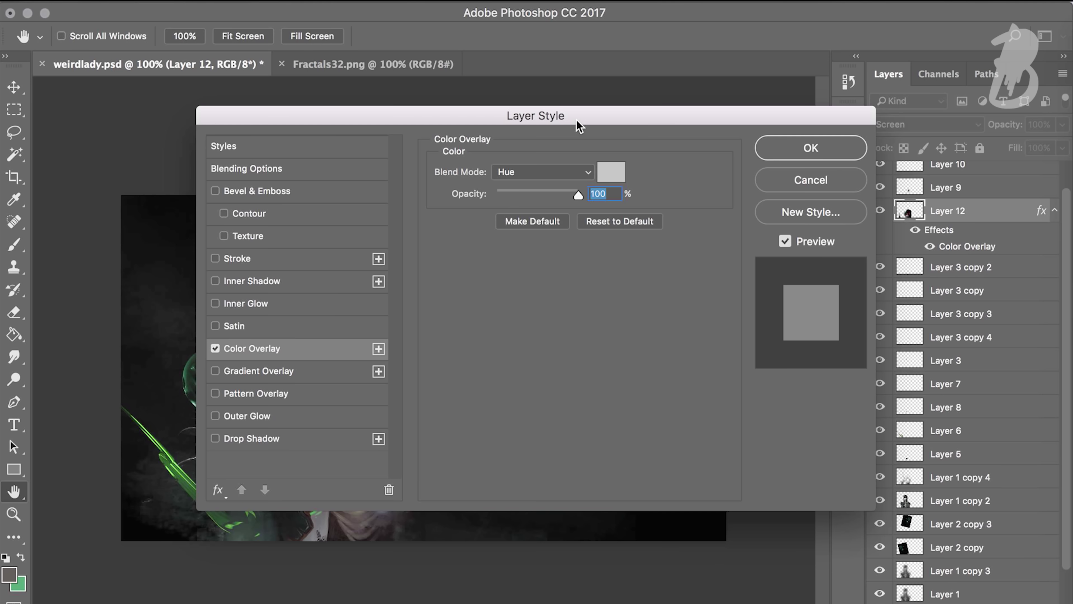
left_click_drag(575, 120, 822, 110)
key("Return")
Add a green Color Overlay to the fractal glow.
left_click(926, 124)
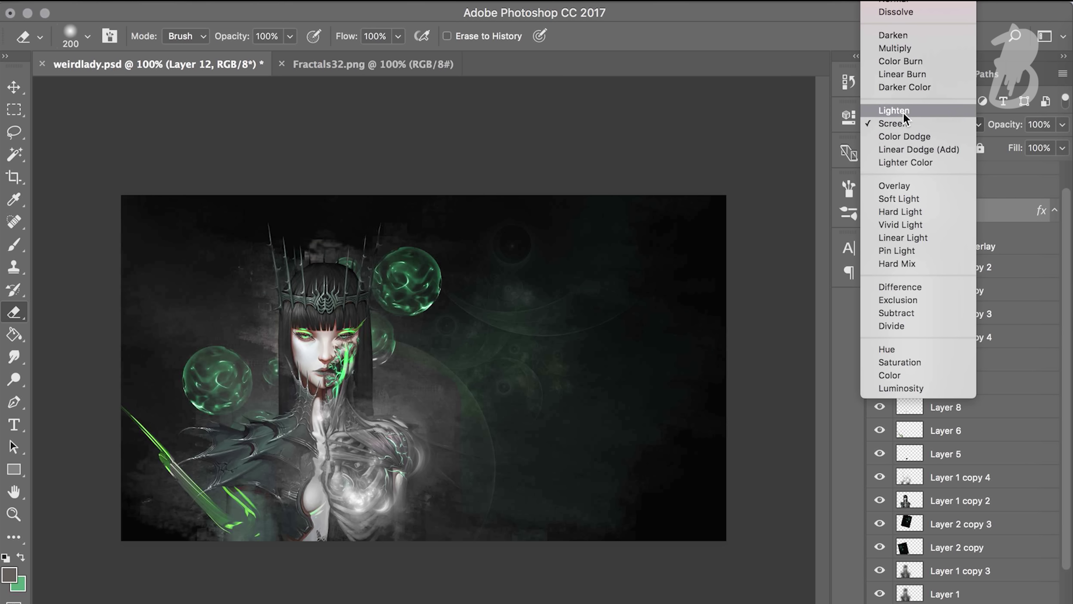
left_click(905, 105)
key("v")
left_click_drag(363, 469, 378, 469)
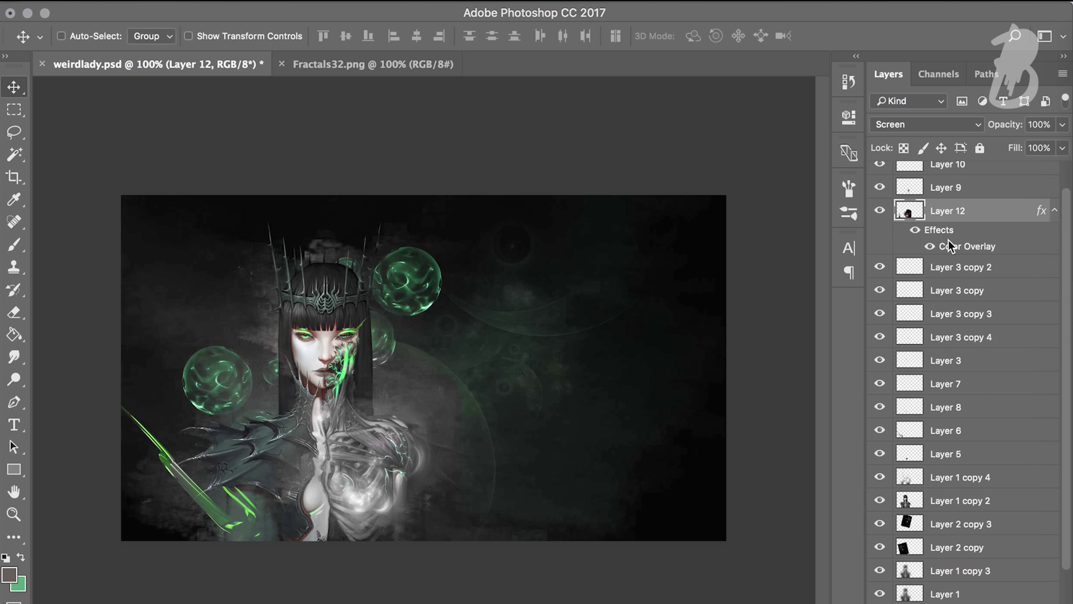
double_click(950, 246)
Reposition the green glow on the chest and fade the bokeh layer to 10% opacity.
key("e")
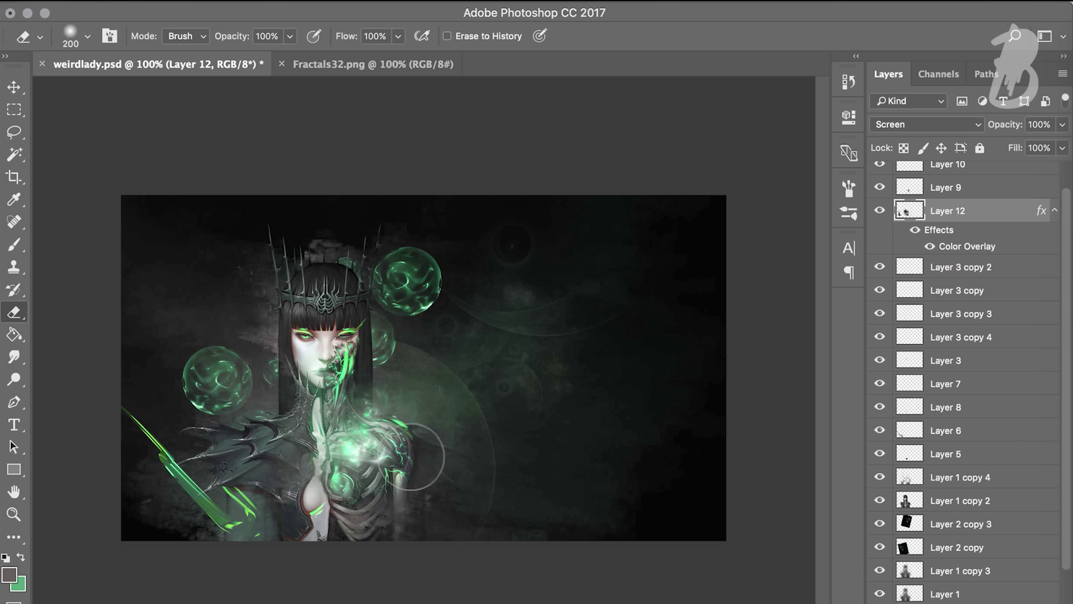
key("ctrl+t")
key("Return")
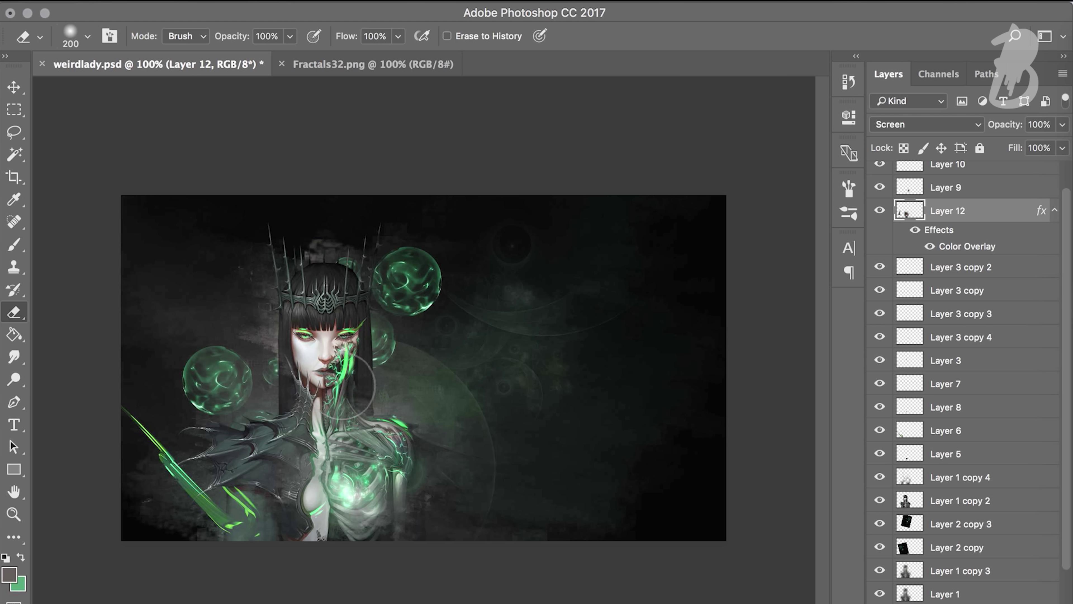
key("v")
left_click(545, 406, "super")
key("1")
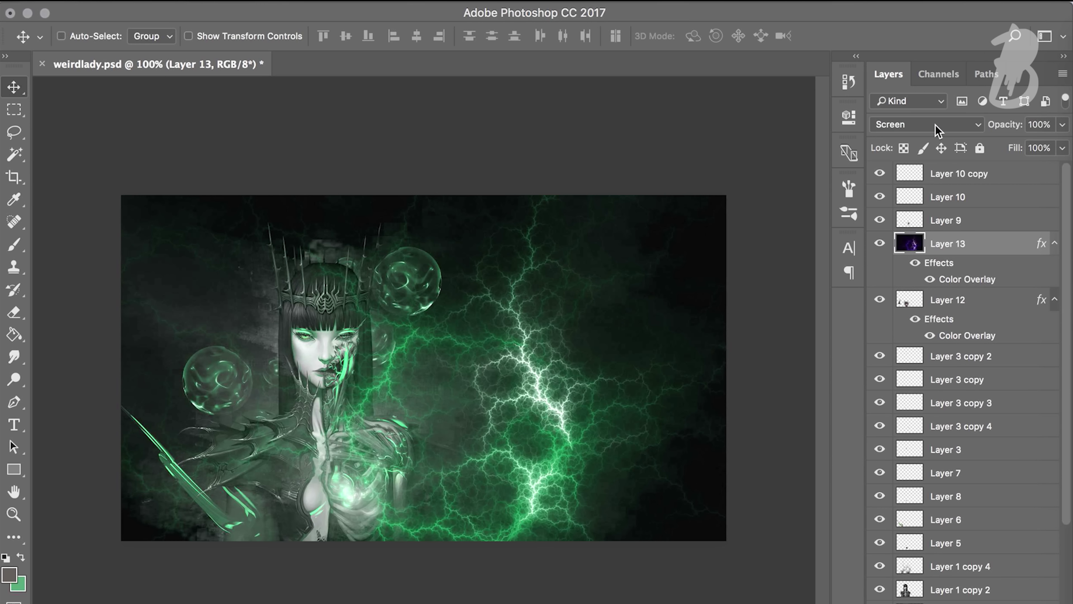
Delete the Layer 12 glow and set the lightning to Lighten at 50% opacity.
left_click(925, 124)
left_click(892, 110)
key("e")
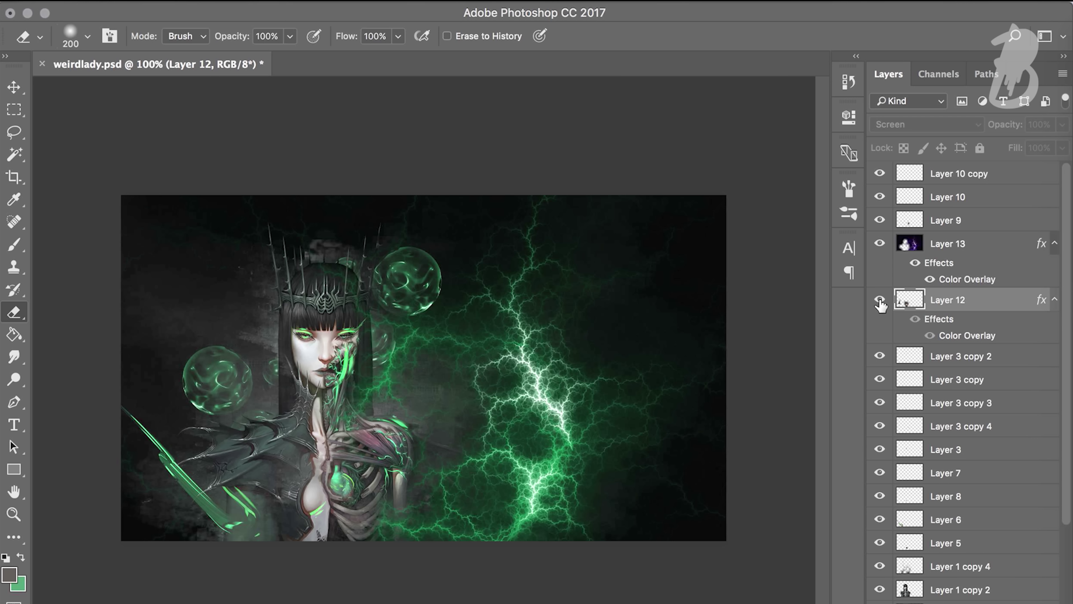
key("Delete")
key("5")
mouse_move(458, 364)
left_mouse_down()
mouse_move(459, 210)
mouse_move(462, 400)
left_mouse_up()
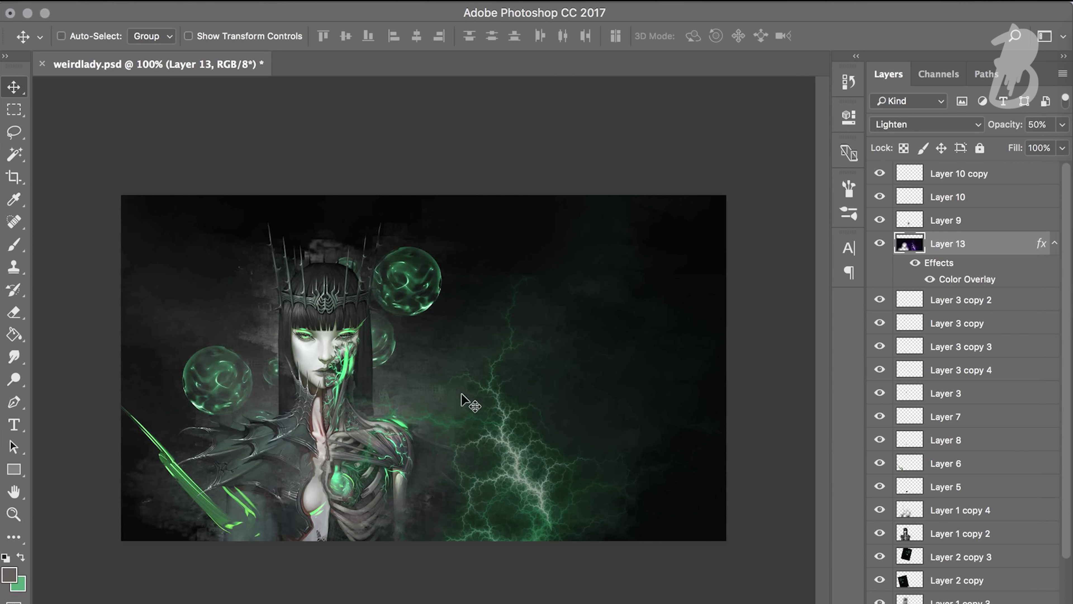
Scale, rotate and shift the lightning, then delete the lightning layer.
key("ctrl+t")
left_click_drag(683, 257, 605, 355)
key("Return")
key("e")
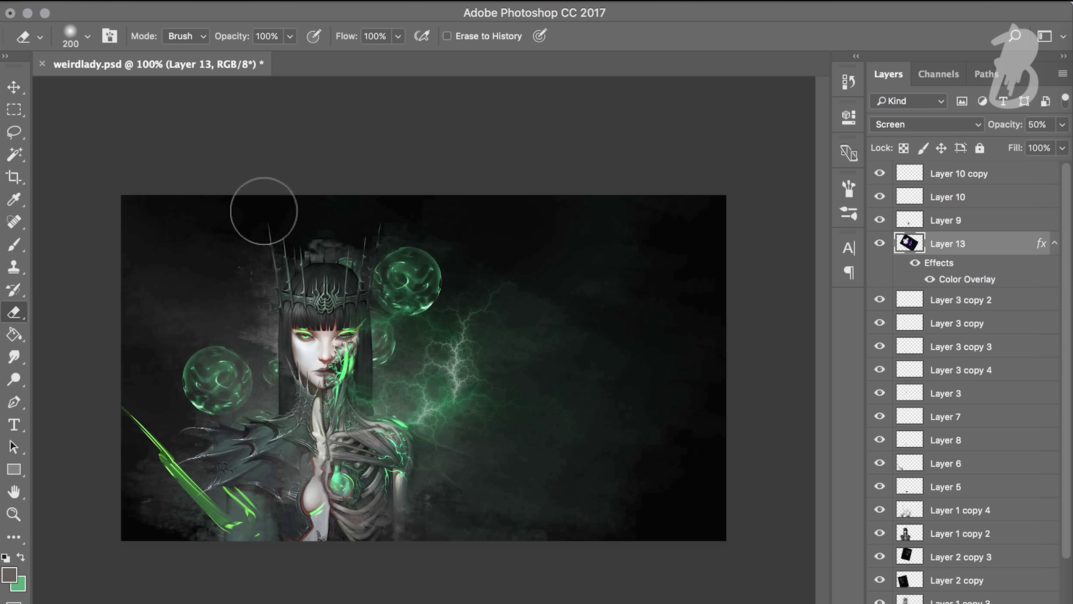
key("v")
left_click_drag(448, 385, 423, 406)
key("Delete")
Browse the fractal images and open Fractals73.jpg into the banner.
left_click(171, 2)
left_click(171, 26)
scroll(654, 264, "down", 5)
key("space")
key("space")
left_click(392, 188)
key("Down")
key("Down")
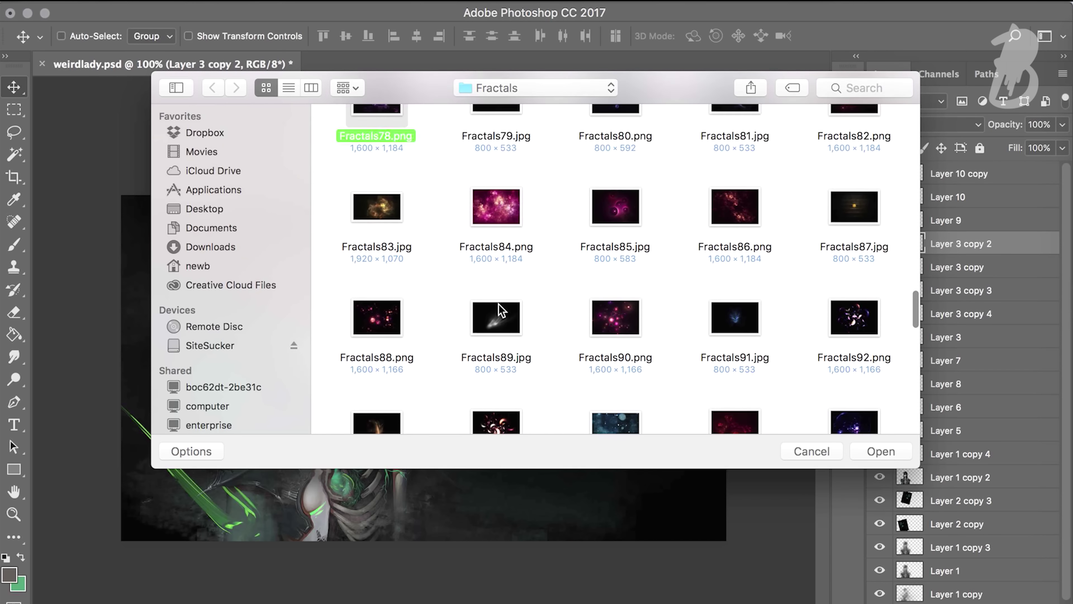
scroll(502, 204, "down", 5)
scroll(503, 251, "up", 5)
key("Up")
key("Up")
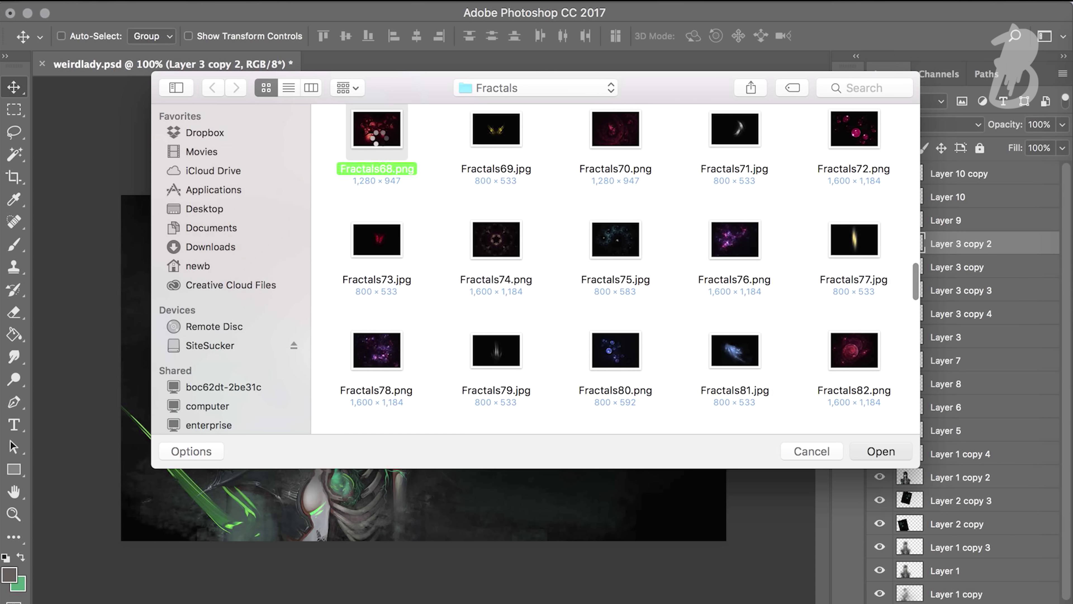
key("Return")
Add a Color Overlay to the fractal using a tone sampled from the canvas.
left_click(942, 596)
left_click(951, 570)
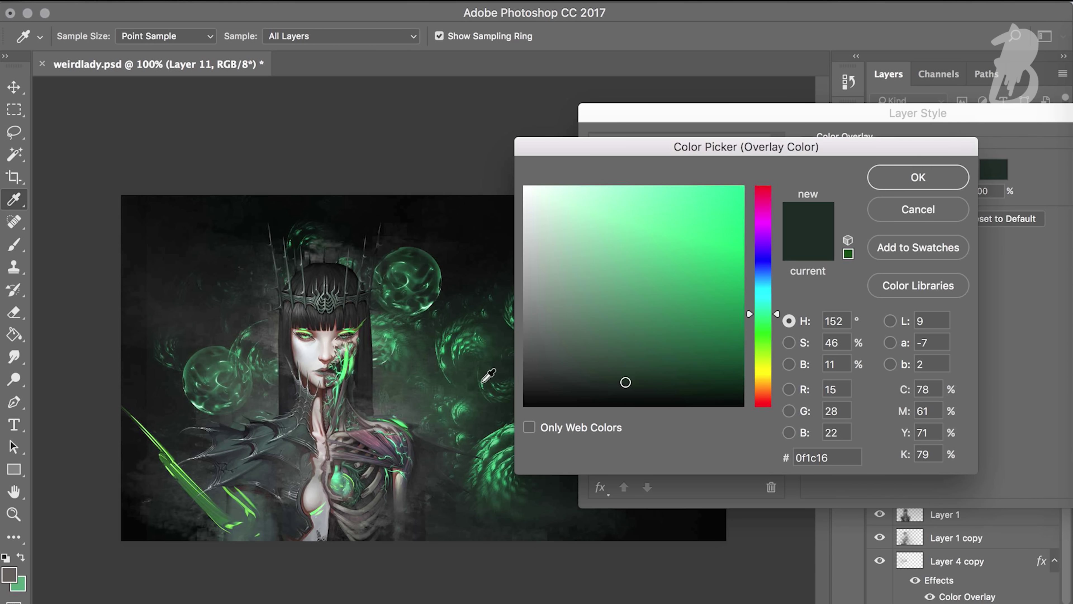
right_click(368, 472)
left_click(371, 474)
left_click(372, 439)
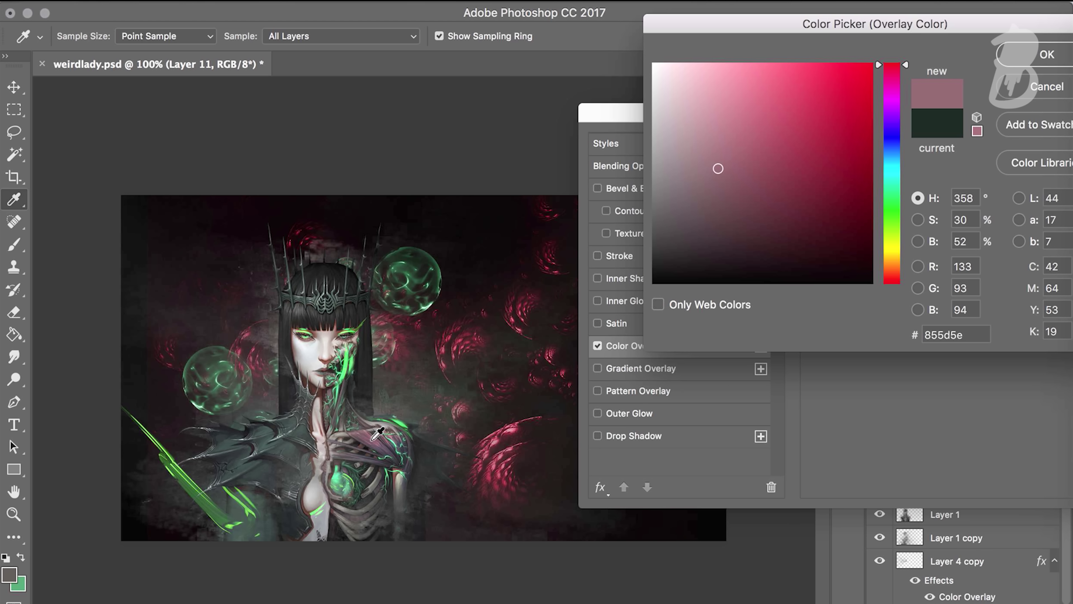
left_click(331, 329)
key("Return")
key("Return")
Set the fractal layer to Lighten and shift the bronze swirls to the left.
key("v")
left_click(925, 124)
left_click(904, 146)
scroll(904, 169, "down", 2)
left_click(926, 123)
left_click(925, 109)
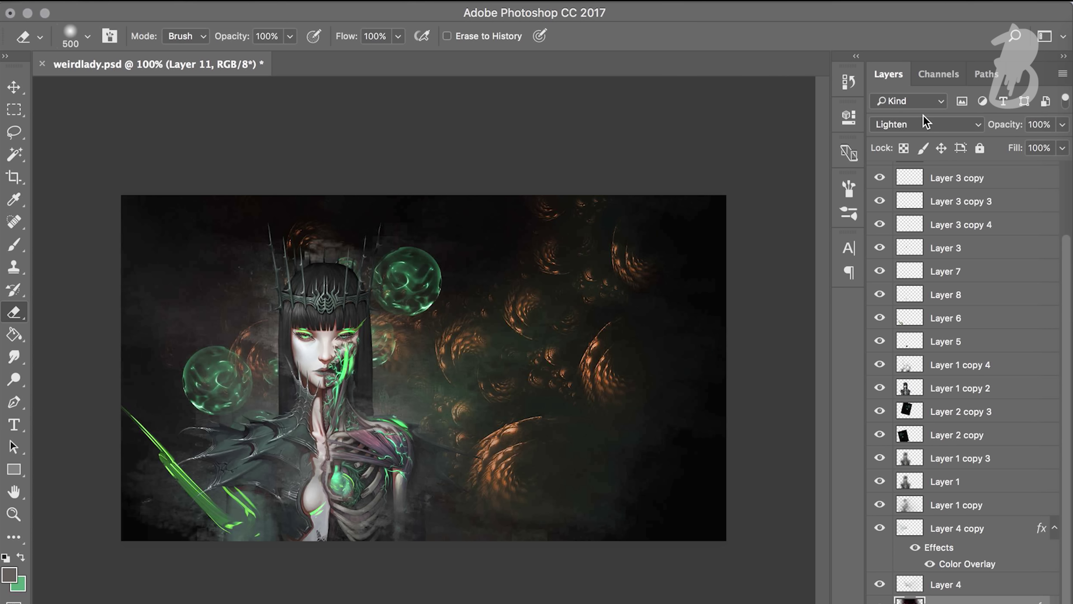
right_click(959, 528)
key("Escape")
key("v")
mouse_move(553, 446)
left_mouse_down()
mouse_move(503, 446)
mouse_move(485, 428)
left_mouse_up()
Fade the bronze swirls, reset colours to black and white, and add a Luminosity gradient map.
key("1")
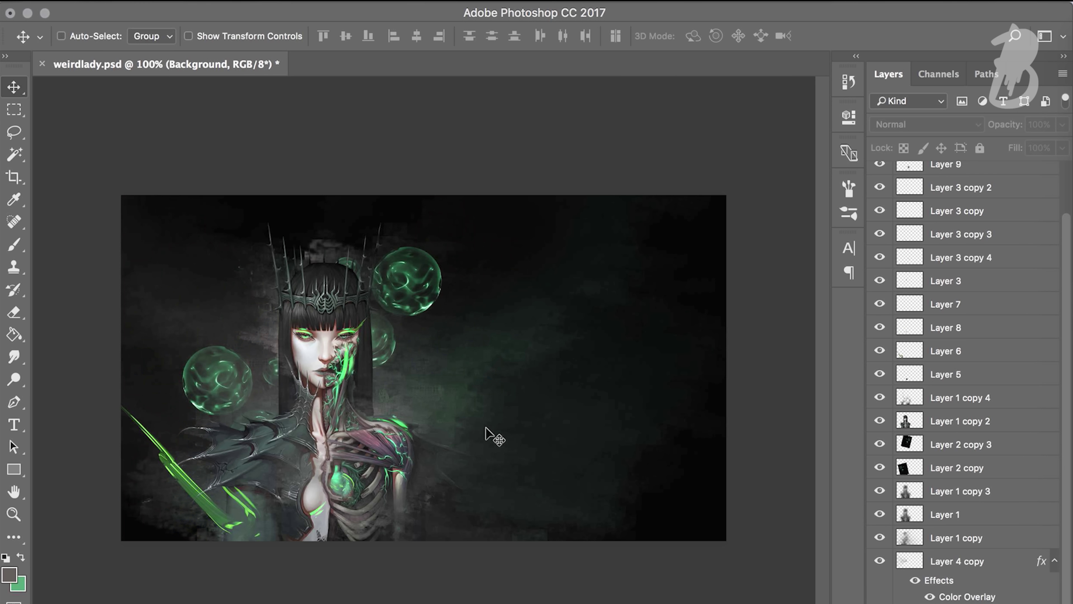
key("alt+period")
key("d")
left_click(926, 124)
left_click(892, 522)
Add a second gradient map, trying Hue, Difference and Linear Light blending at 50% opacity.
left_click(984, 600)
left_click(925, 124)
left_click(958, 93)
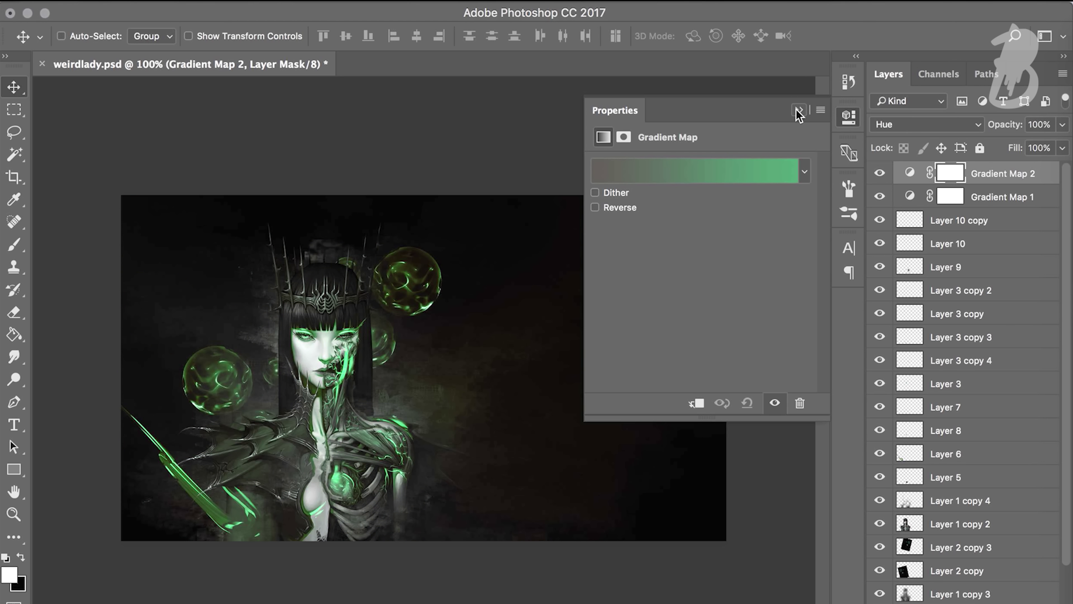
left_click(798, 111)
left_click(926, 123)
left_click(910, 132)
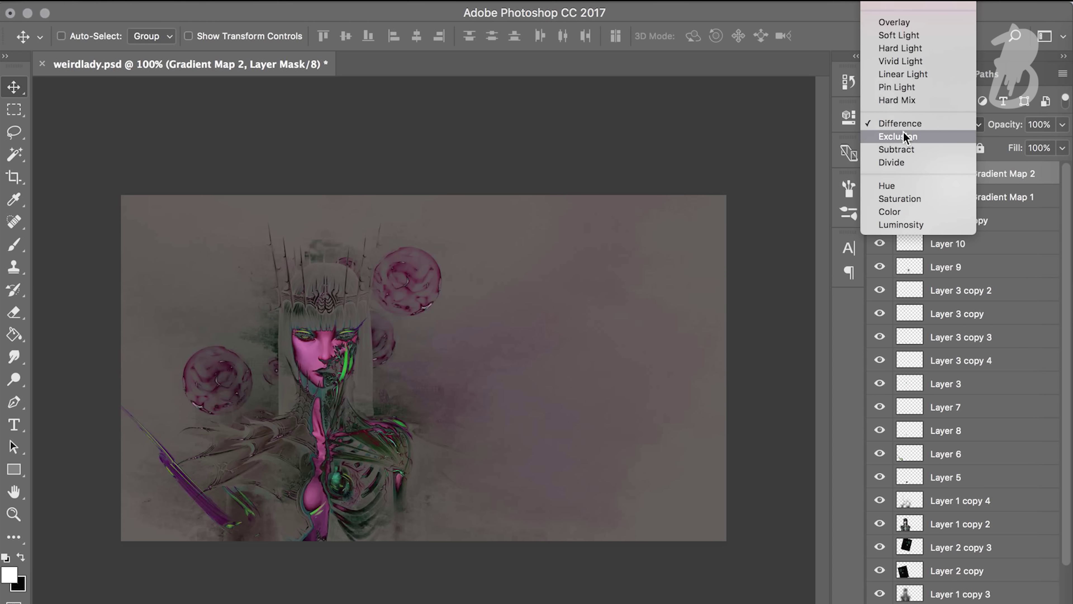
left_click(901, 108)
key("5")
left_click(880, 173)
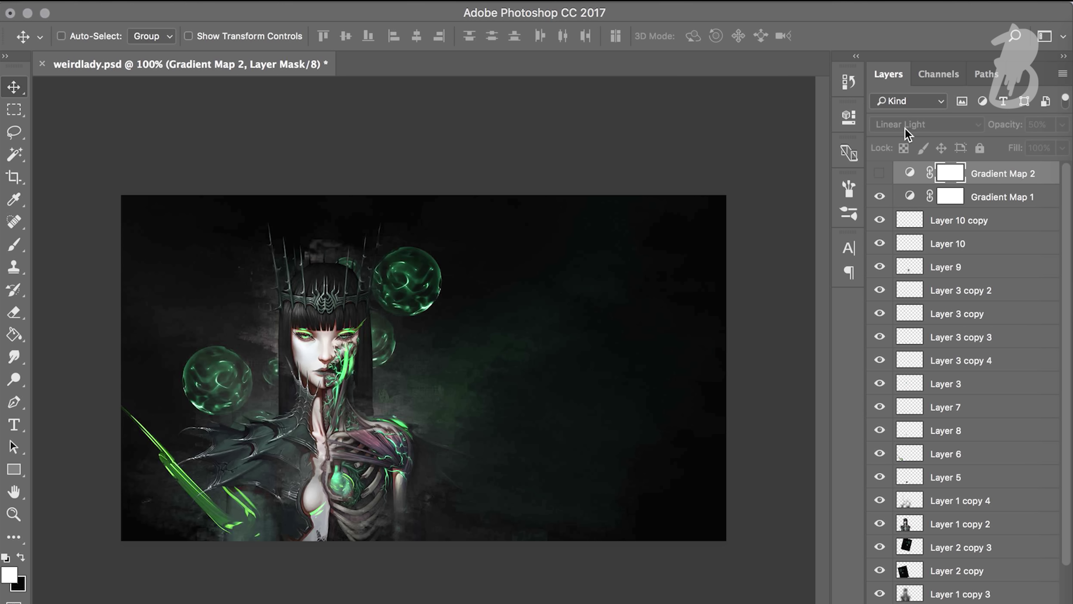
Add a Color Balance layer and another gradient map with a purple-to-orange gradient in Soft Light.
left_click(984, 599)
left_click(985, 490)
left_click(985, 599)
left_click(955, 601)
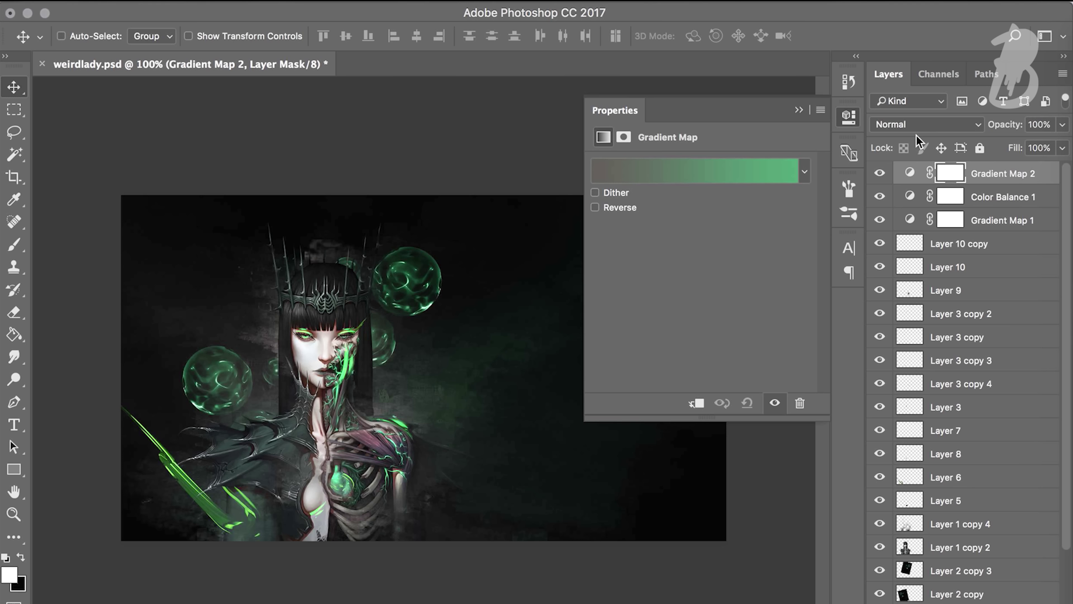
left_click(925, 124)
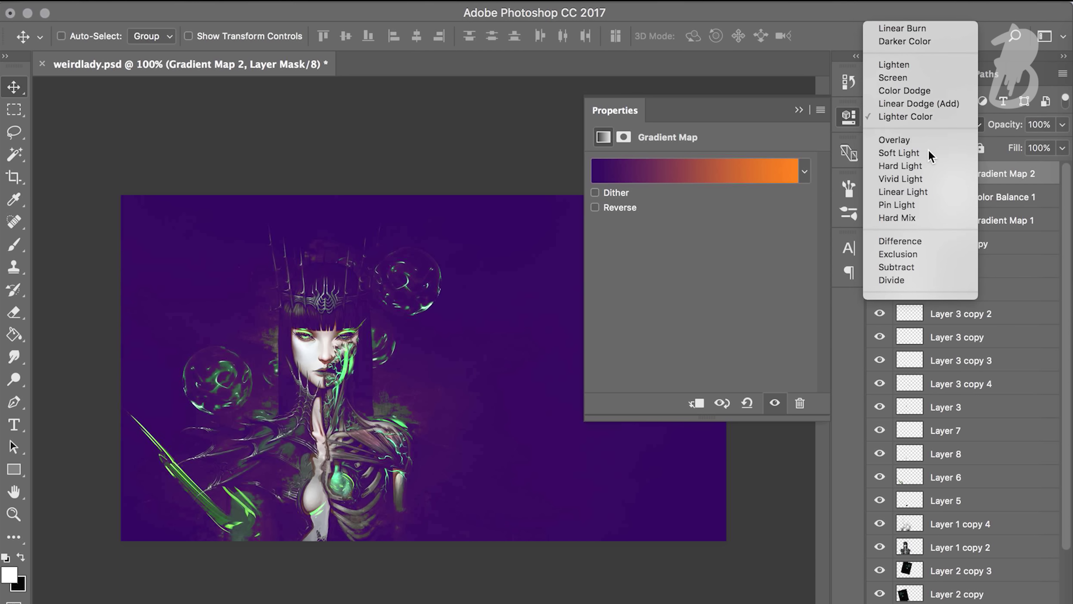
left_click(928, 152)
Set that gradient map to Exclusion blending at 50% opacity, after trying Hard Mix.
left_click(925, 124)
left_click(909, 153)
left_click(916, 129)
left_click(919, 166)
key("Down")
key("5")
key("Down")
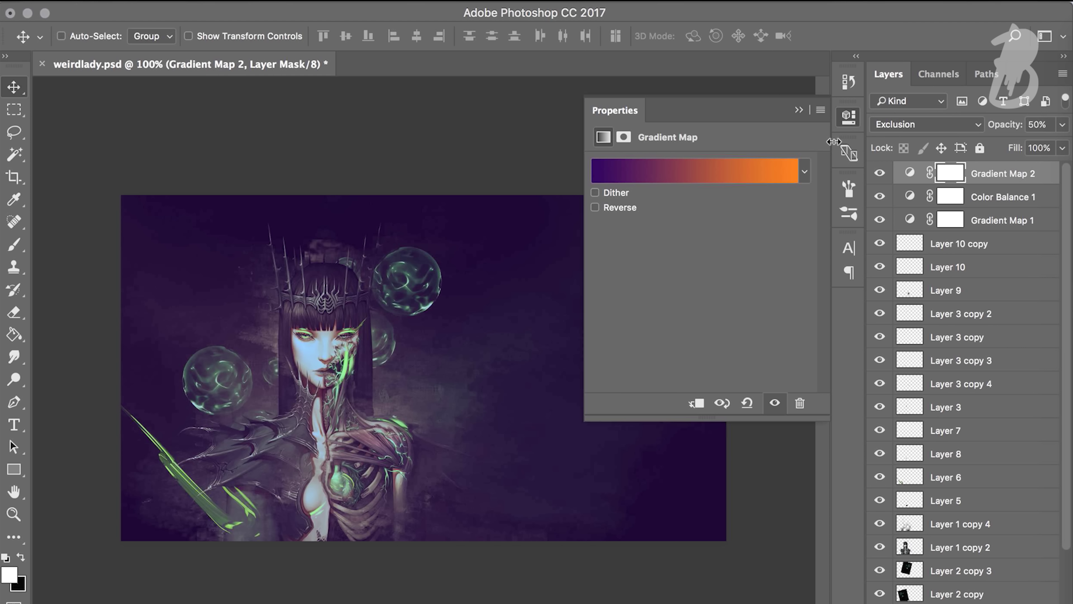
Give the Exclusion gradient map a blue gradient preset after trying several others.
left_click(693, 170)
left_click(736, 169)
left_click(815, 162)
left_click(704, 190)
left_click(656, 199)
left_click(702, 220)
left_click(654, 220)
key("Return")
left_click(848, 117)
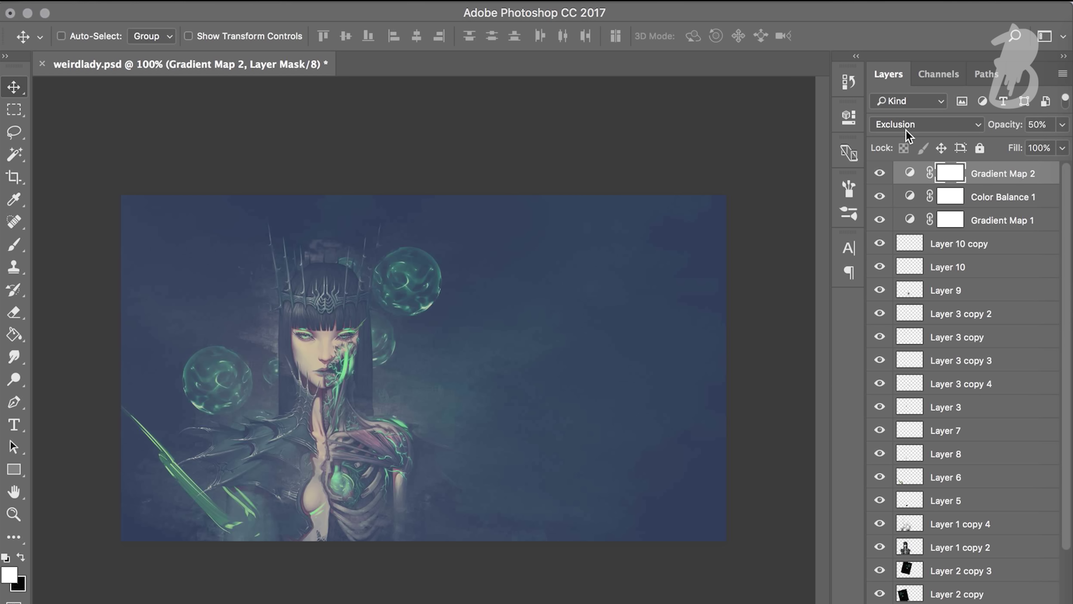
Add a Curves layer with the Strong Contrast preset.
key("c")
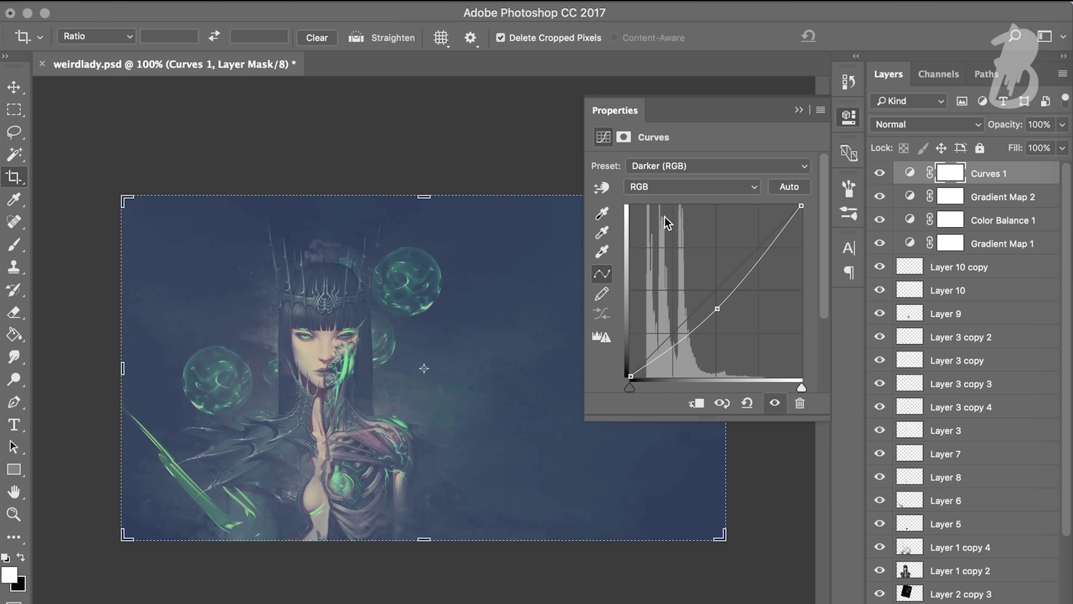
left_click(710, 165)
left_click(723, 241)
left_click(786, 111)
Erase the second gradient map's mask at 20% strength across the lower-left area.
key("v")
key("ctrl+shift+alt+n")
key("b")
left_click(950, 219)
key("e")
key("d")
key("2")
left_click_drag(148, 486, 423, 499)
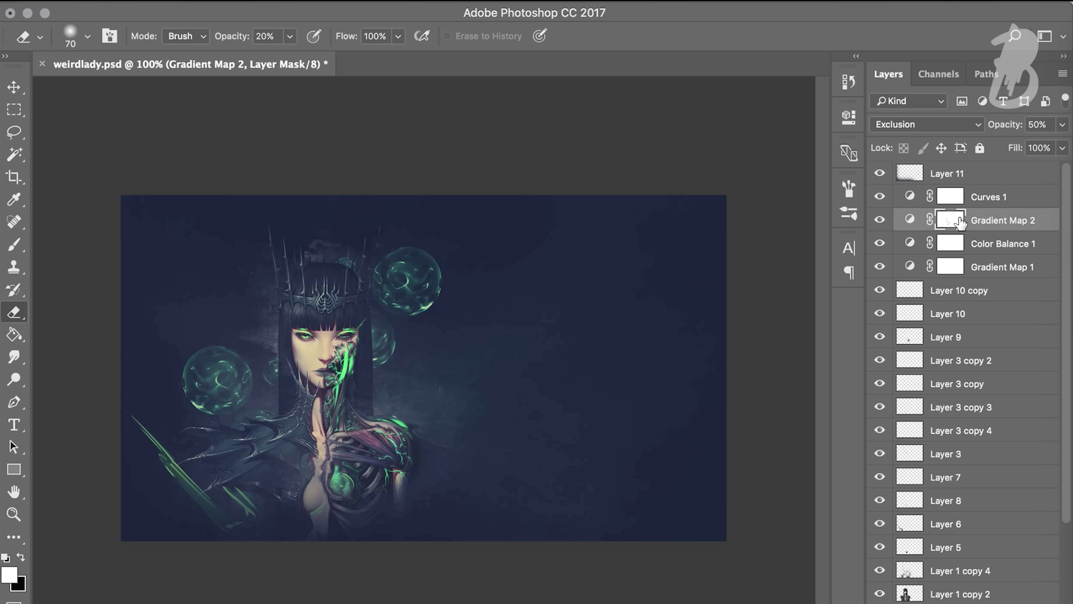
Add a black-filled layer set to Soft Light at 50% opacity.
key("ctrl+shift+alt+n")
key("d")
key("g")
left_click(661, 330)
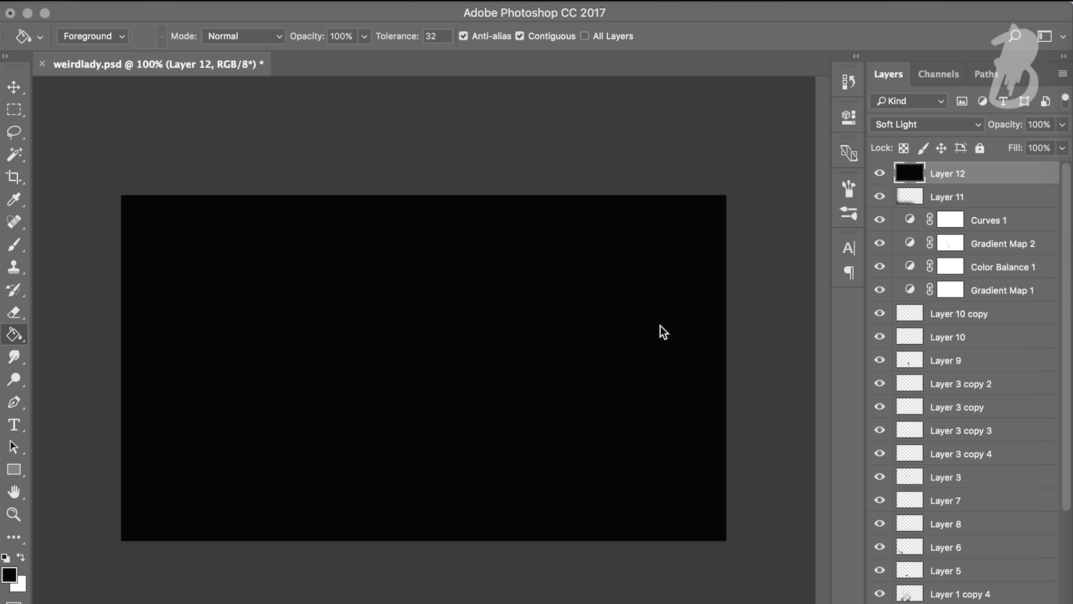
key("shift+alt+f")
key("v")
Paint a green Soft Light glow along the bottom, then undo it.
key("ctrl+shift+alt+n")
key("x")
key("b")
left_click(308, 588)
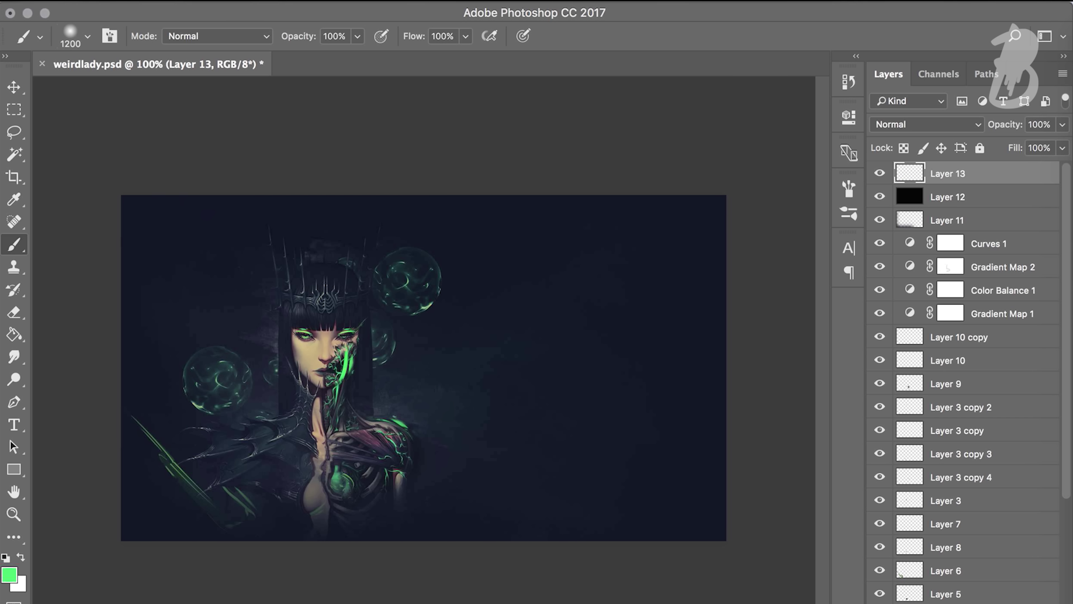
left_click(925, 124)
left_click(891, 317)
key("ctrl+z")
key("z")
key("ctrl+z")
Check the whole banner zoomed out, then select the dark soft-light layer.
left_click(404, 530, "alt")
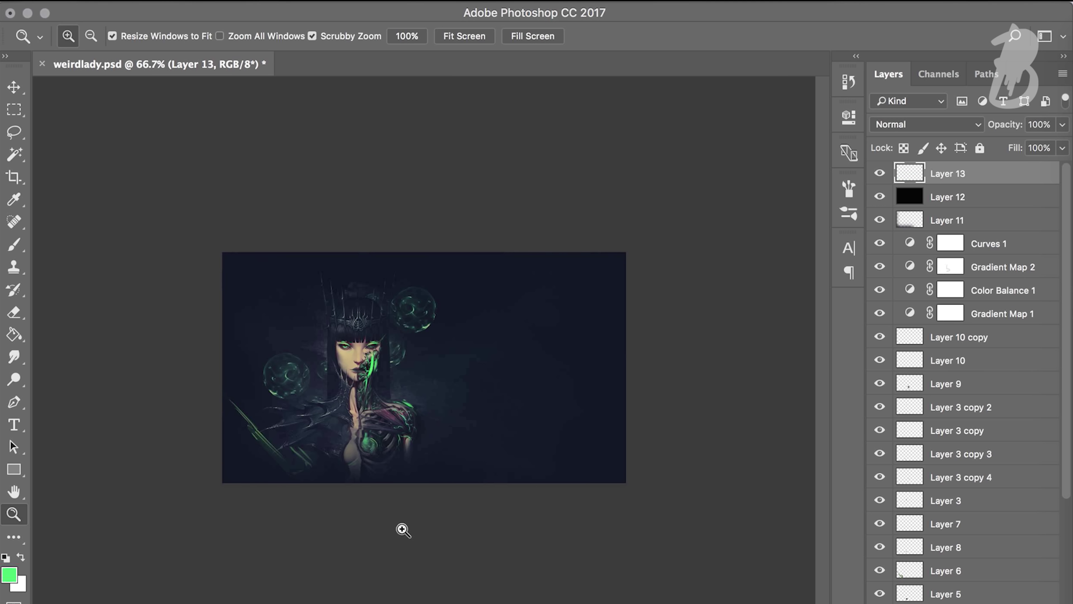
key("z")
key("ctrl+plus")
left_click(946, 196)
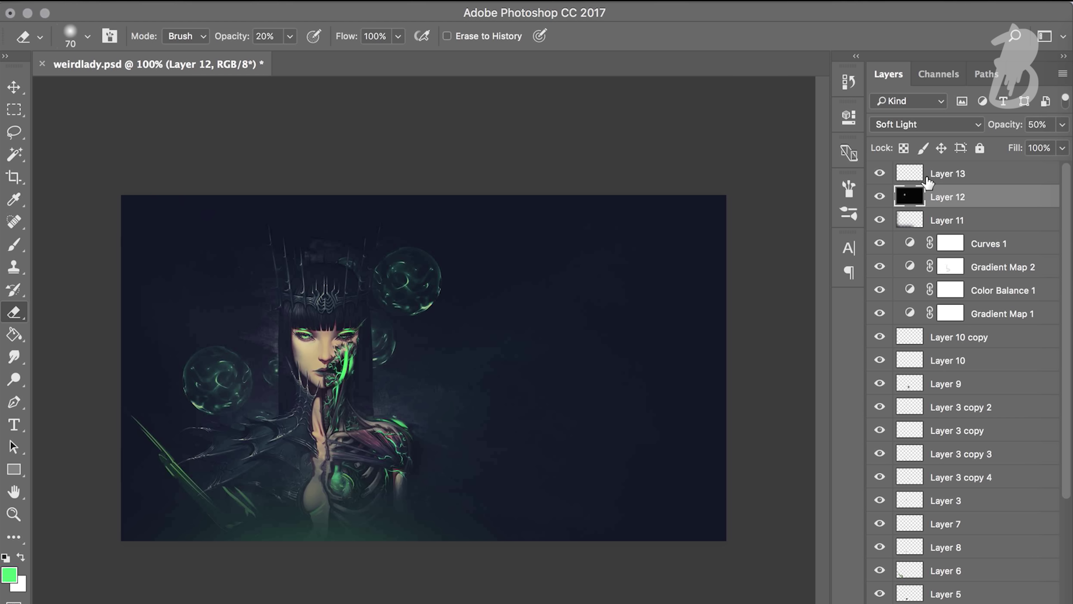
Set WICKED in the Brock165 font and move it toward the banner centre.
scroll(337, 350, "down", 2)
scroll(338, 351, "up", 5)
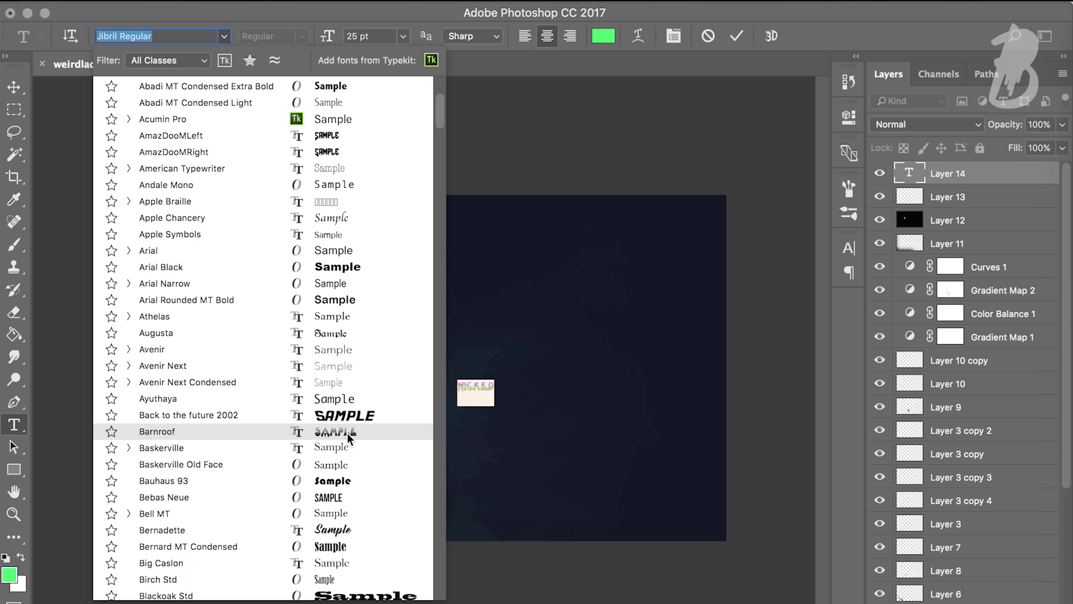
scroll(372, 432, "down", 8)
left_click(334, 238)
left_click(14, 87)
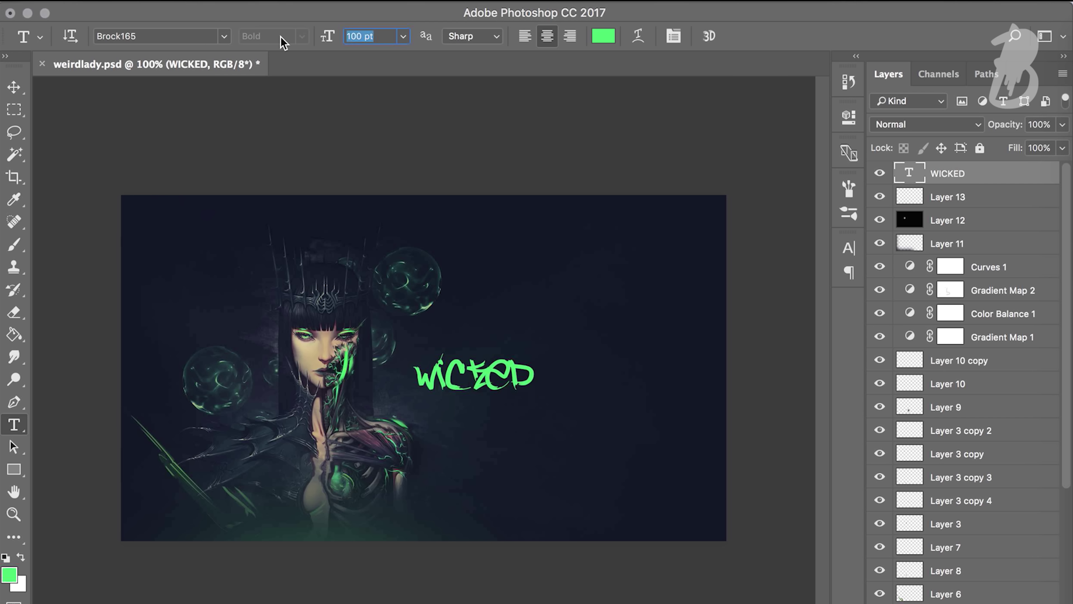
left_click_drag(465, 363, 507, 389)
Stamp the visible artwork into a new layer and clip it to the WICKED text.
left_click(880, 174)
key("ctrl+alt+shift+e")
left_click(925, 124)
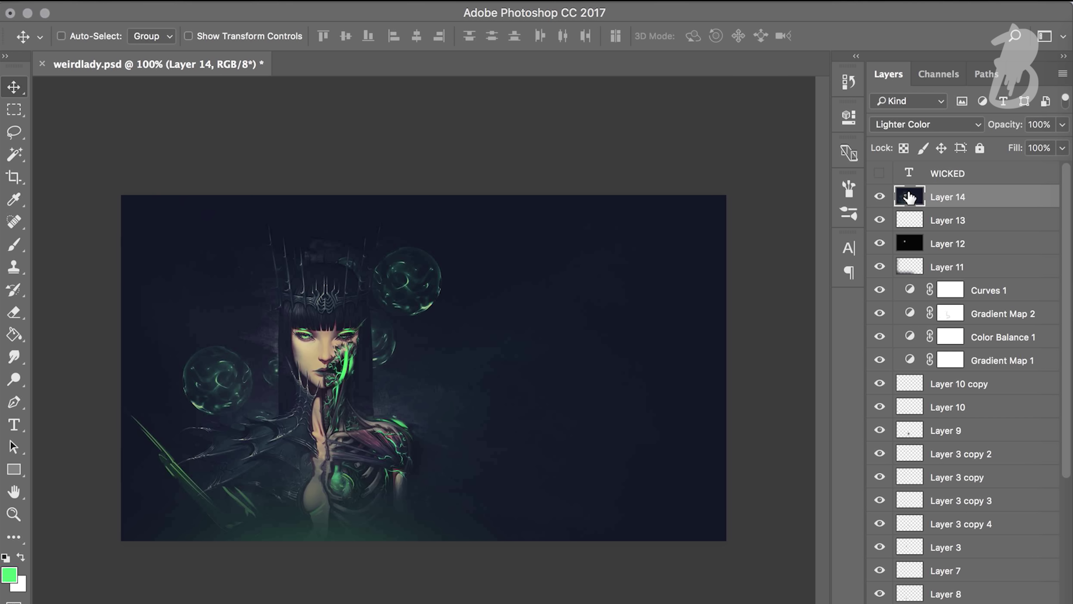
left_click_drag(909, 196, 971, 168)
right_click(971, 173)
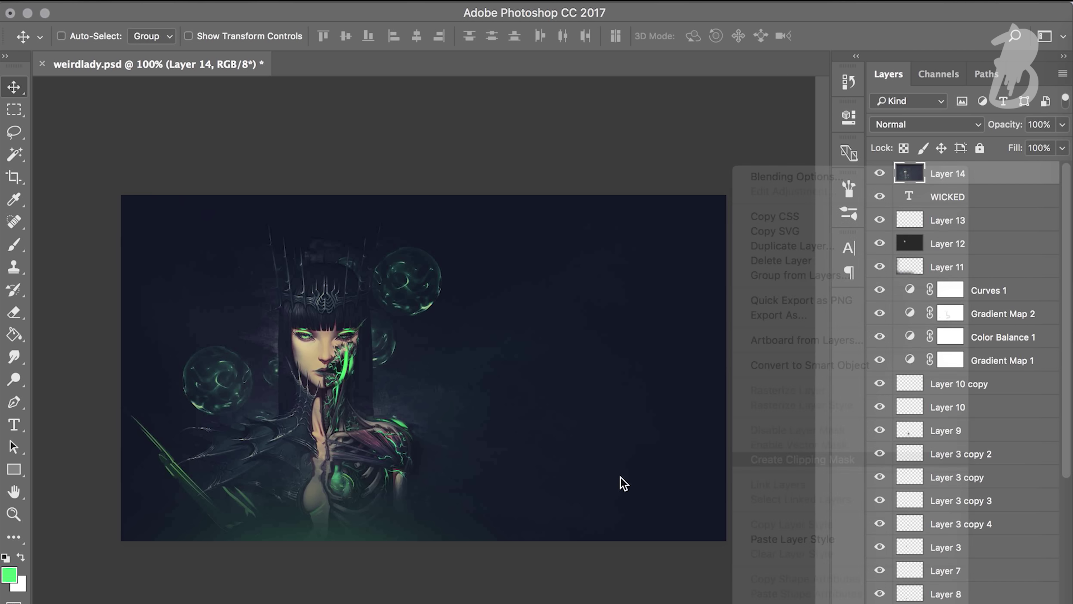
left_click(803, 330)
key("ctrl+t")
key("Return")
Give WICKED a beige Inner Glow layer style at 39 opacity.
left_click(948, 196)
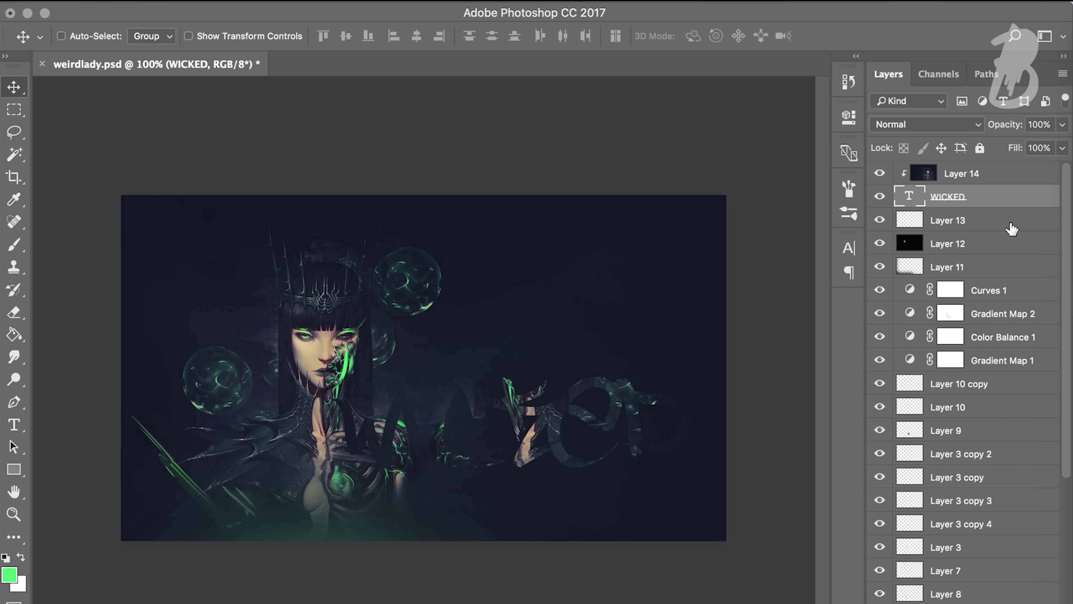
double_click(1014, 196)
left_click_drag(536, 112, 970, 108)
left_click(921, 224)
left_click(709, 180)
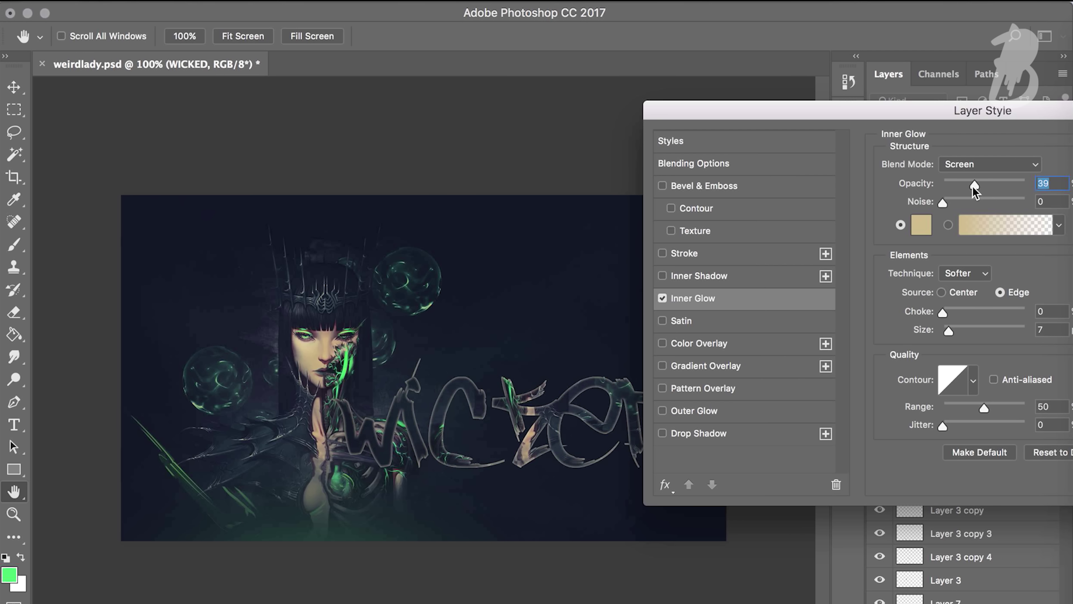
left_click(675, 433)
key("Return")
Move the WICKED title higher and shift the artwork clipped inside its letters.
left_click_drag(687, 420, 637, 334)
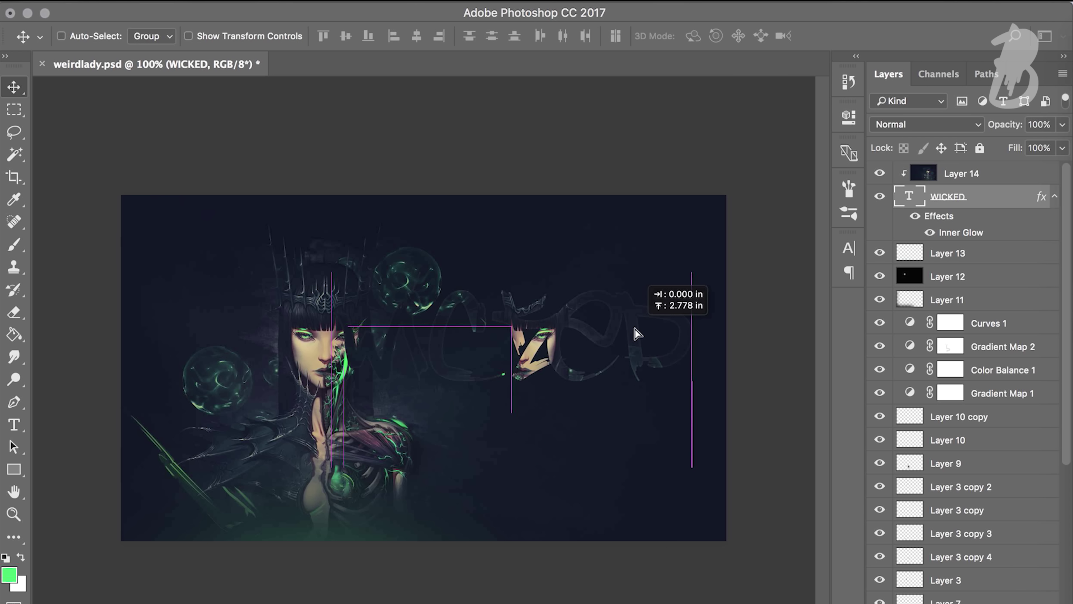
left_click_drag(646, 469, 645, 423)
left_click(946, 174)
key("e")
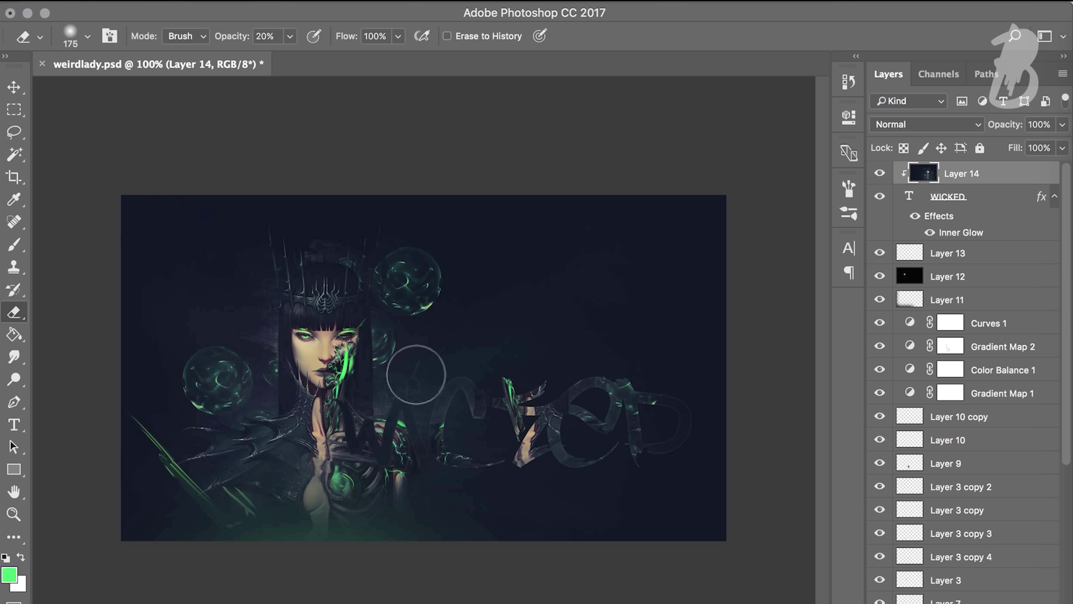
left_click_drag(558, 418, 615, 429)
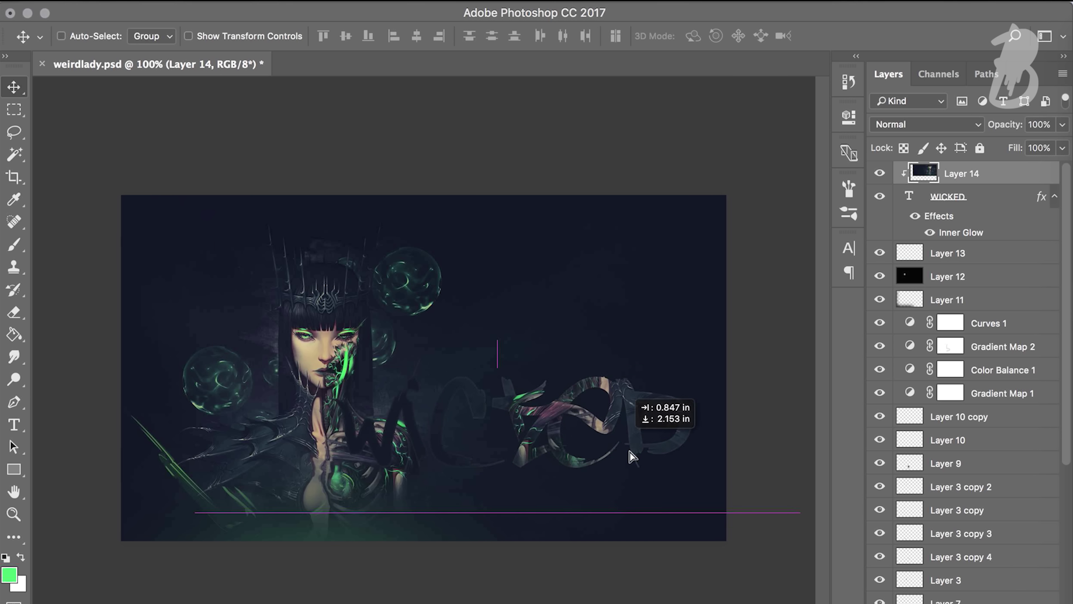
Duplicate the clipped artwork layer and reposition the copy inside the letters.
key("ctrl+j")
left_click_drag(631, 514, 723, 379)
key("ctrl+t")
right_click(503, 391)
key("Escape")
mouse_move(465, 402)
left_mouse_down()
mouse_move(431, 365)
mouse_move(446, 368)
left_mouse_up()
key("e")
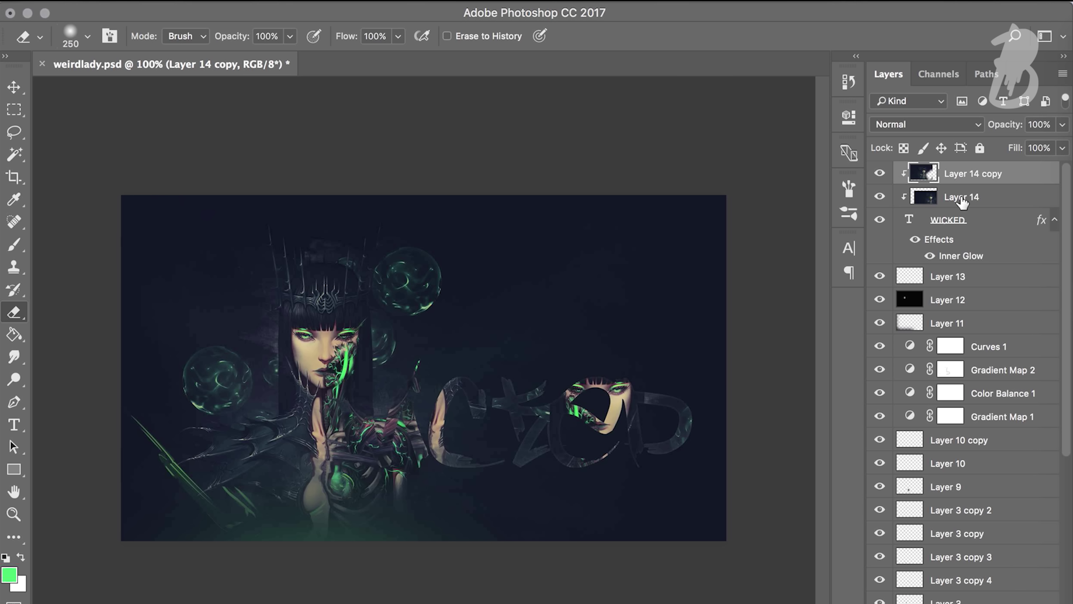
Merge the copy into the clipped artwork, reposition it, and shift the WICKED title.
key("ctrl+e")
key("v")
left_click_drag(558, 355, 587, 354)
left_click(1018, 199)
left_click_drag(507, 440, 548, 423)
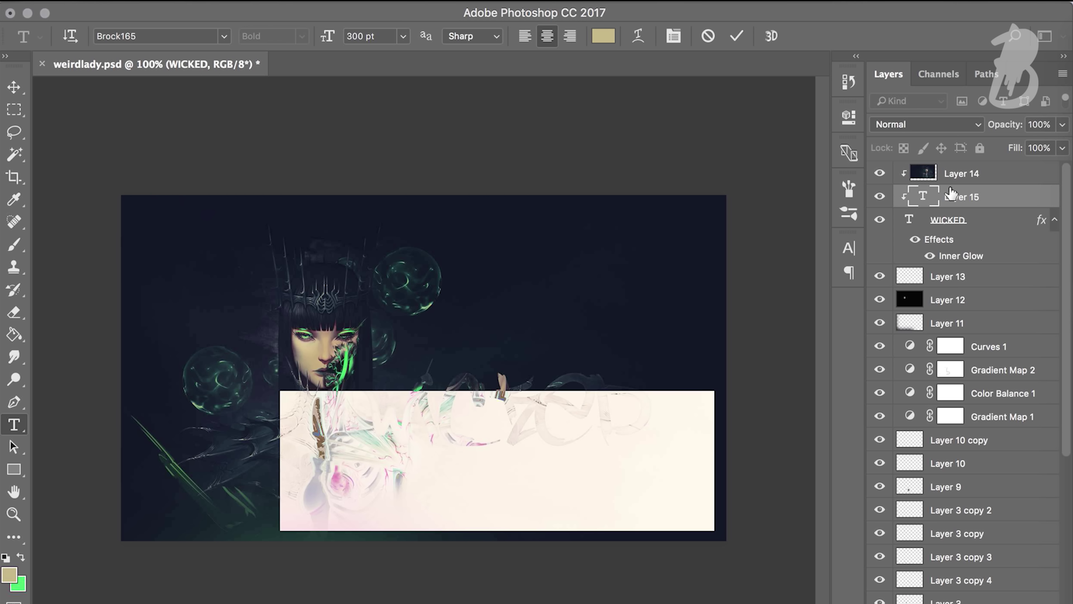
Set the new text layer's font to Bernadette and enter a new font size.
left_click(224, 36)
key("Down")
key("Down")
key("Down")
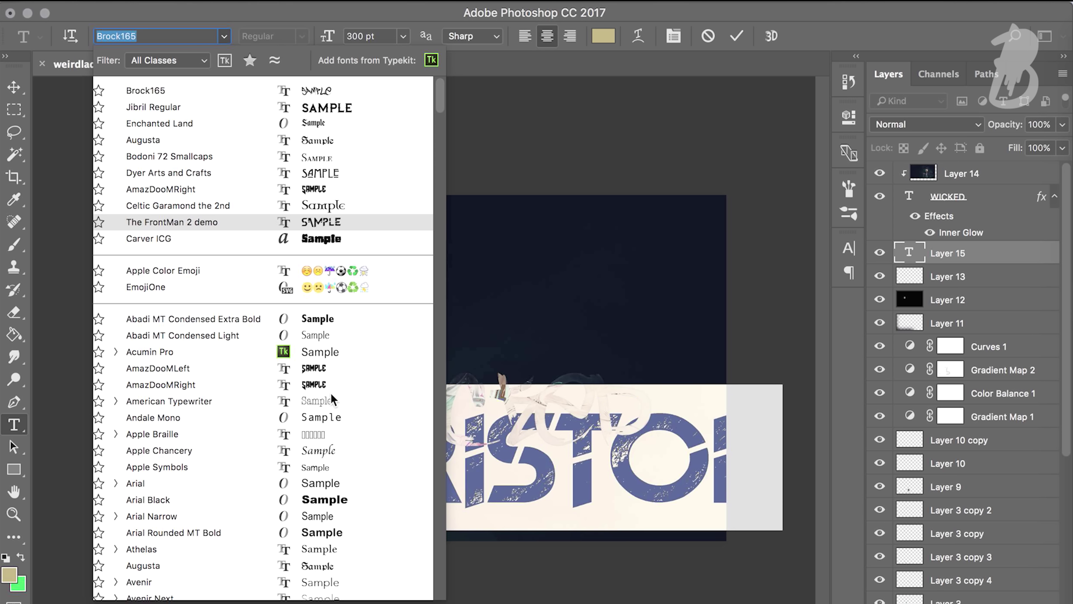
key("Down")
key("Down")
key("Down")
key("Down")
key("Down")
key("Down")
key("Down")
key("Down")
key("Down")
key("Return")
left_click(370, 36)
type("2")
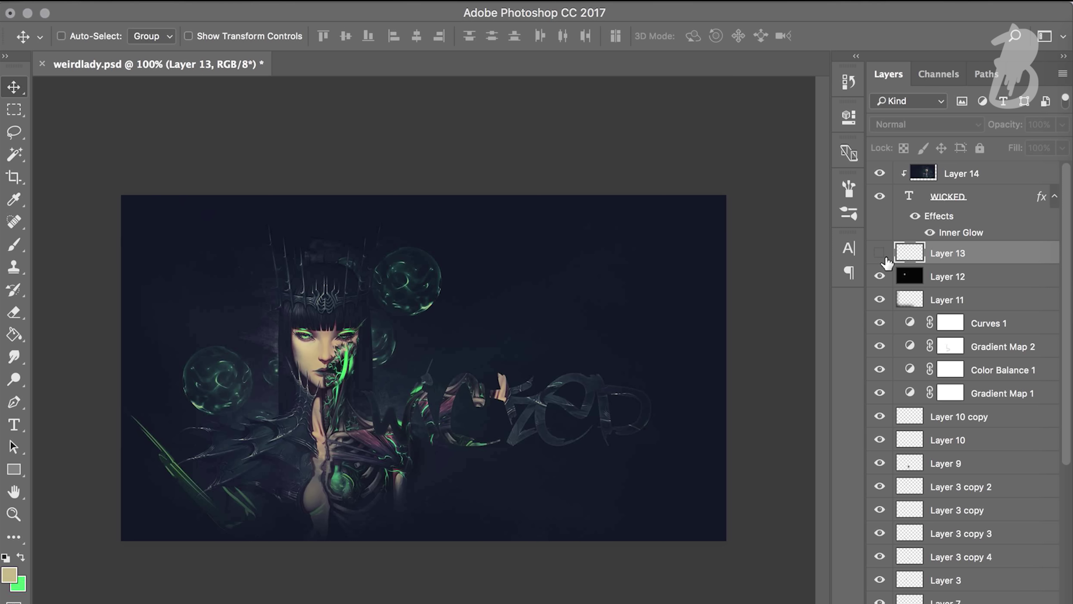
Nudge the artwork toward the banner top and browse to the Resources Flares folder.
scroll(880, 495, "down", 5)
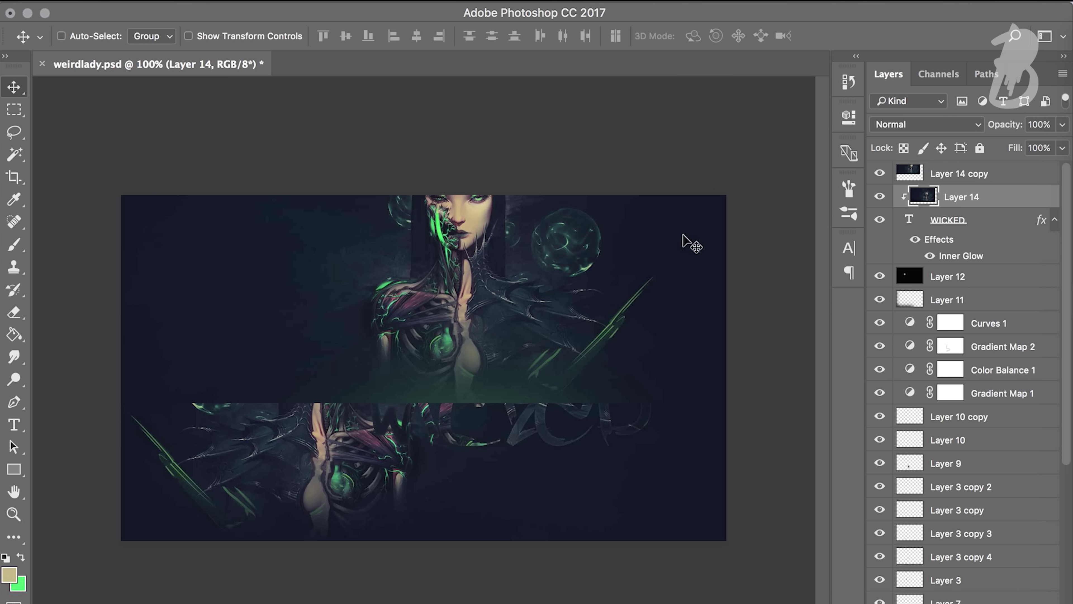
left_click_drag(688, 240, 649, 291)
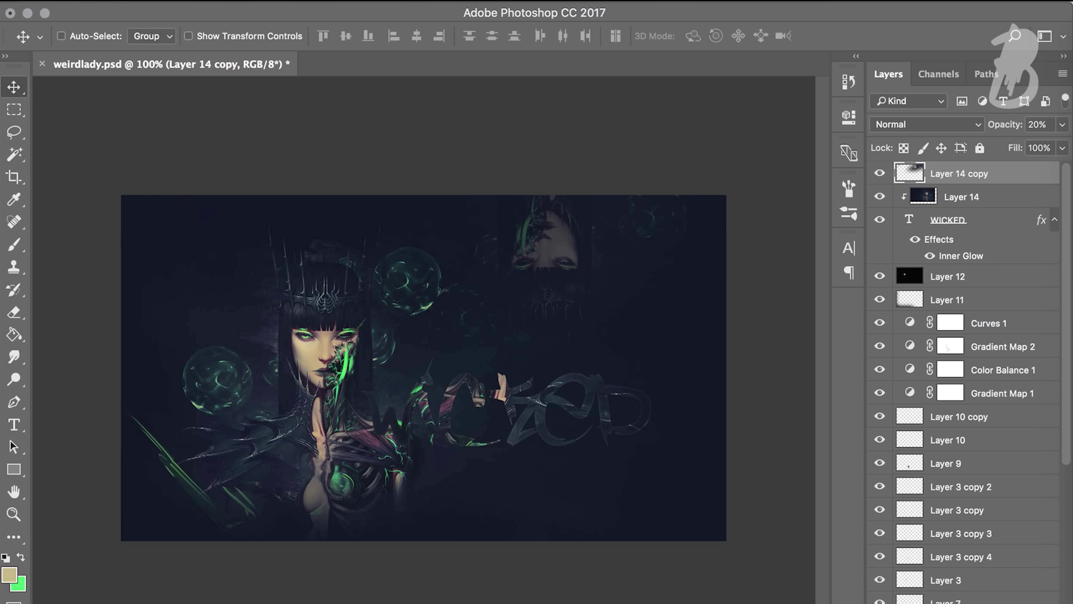
key("super+o")
left_click(503, 87)
left_click(510, 110)
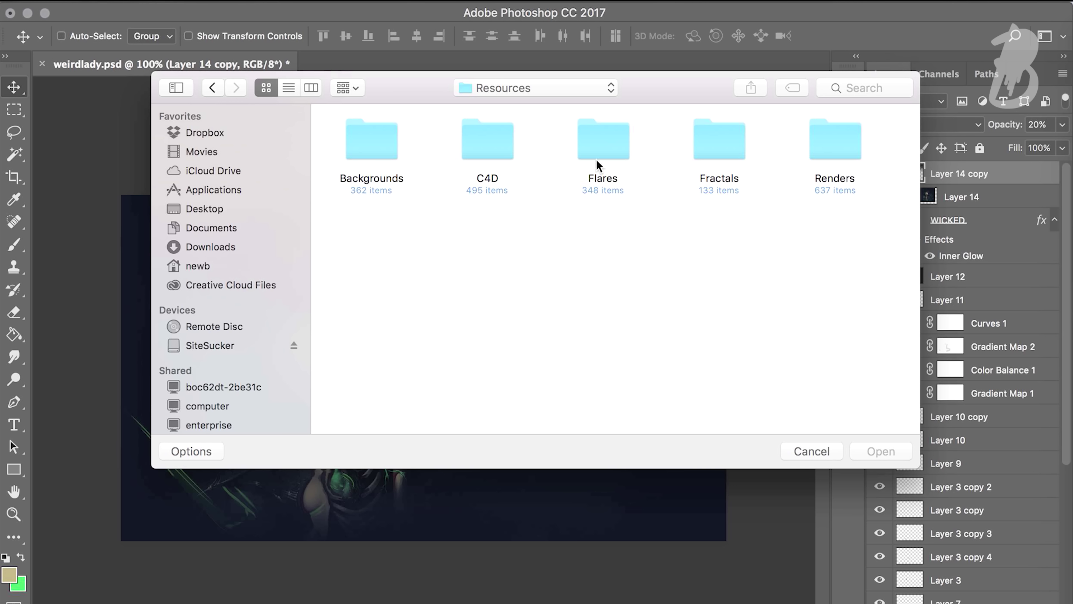
double_click(596, 160)
scroll(643, 231, "down", 10)
scroll(643, 231, "down", 5)
scroll(845, 241, "down", 5)
scroll(844, 240, "down", 5)
Select and open the flare images from the Flares folder.
left_click(637, 220)
scroll(622, 150, "down", 10)
scroll(622, 151, "down", 5)
left_click(491, 281, "super")
key("Return")
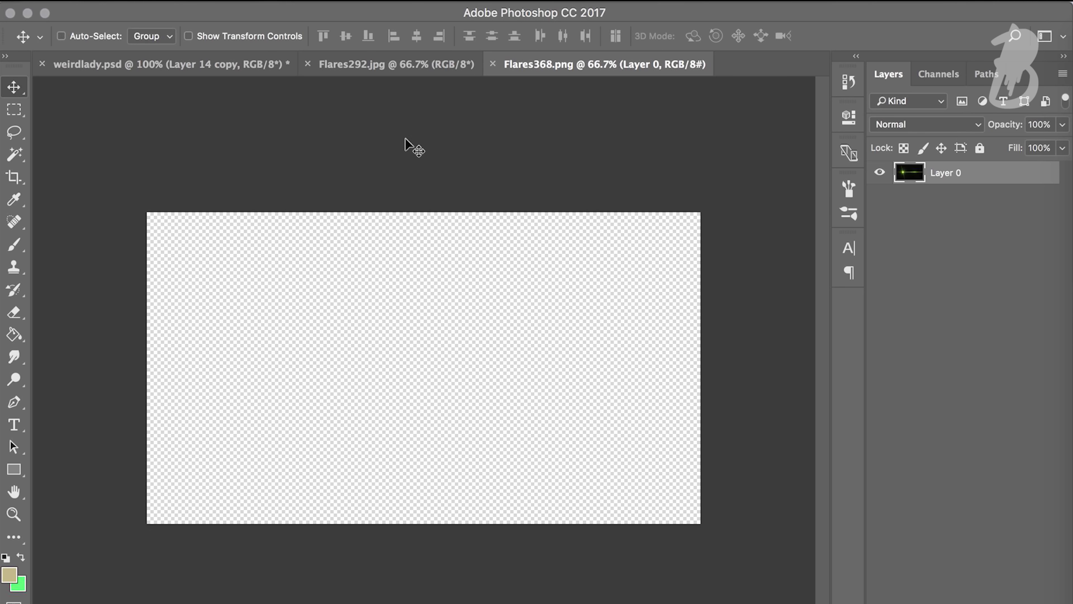
Paste the shattered-glass image as a new layer and test Lighten and Screen blending.
left_click(926, 124)
left_click(896, 236)
left_click(925, 124)
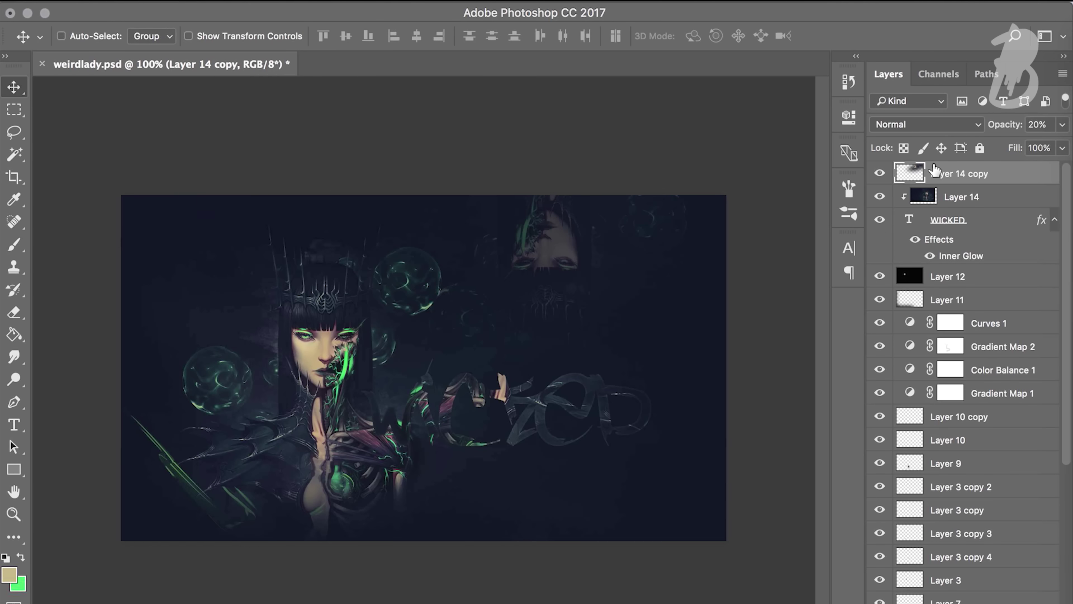
key("ctrl+v")
left_click(416, 36)
left_click(926, 124)
left_click(913, 141)
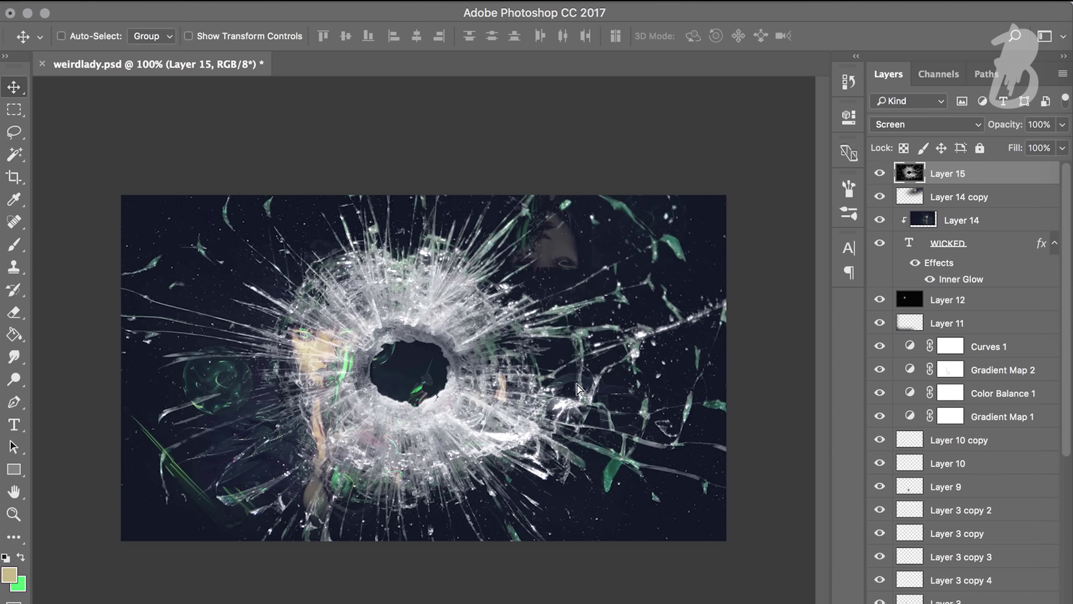
Scale and reposition the glass, try Overlay at 50% opacity, then delete the layer.
key("ctrl+t")
key("Return")
key("shift+minus")
left_click_drag(574, 321, 568, 374)
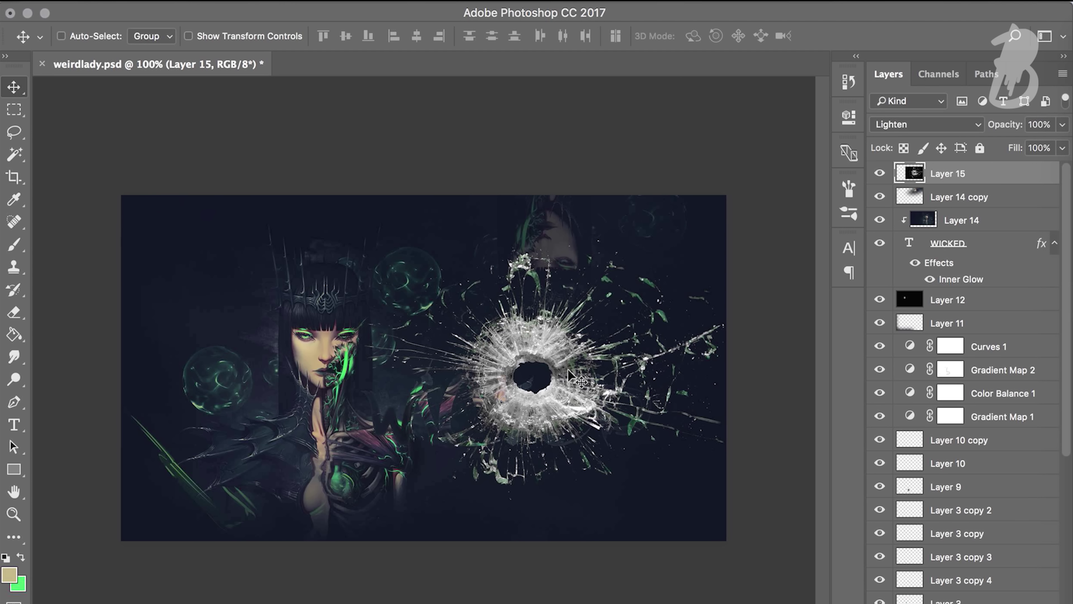
left_click(925, 124)
left_click(889, 199)
key("5")
left_click_drag(634, 364, 490, 387)
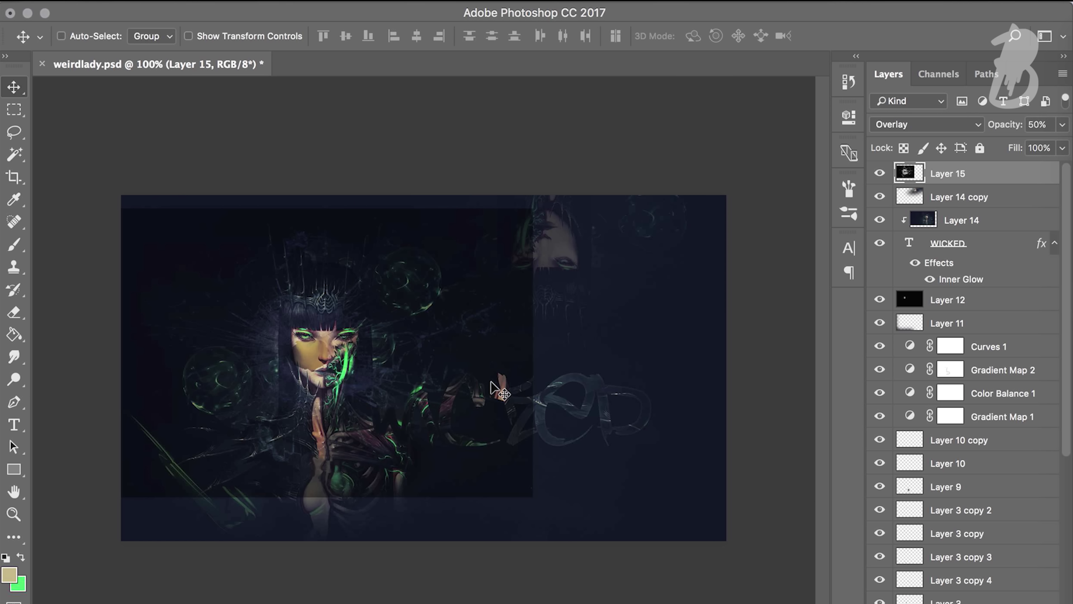
key("e")
key("Delete")
Search the web for 'texture pattern' and show only image results.
left_click(1062, 343)
key("ctrl+t")
type("texture")
left_click(536, 174)
left_click(266, 174)
scroll(424, 232, "down", 5)
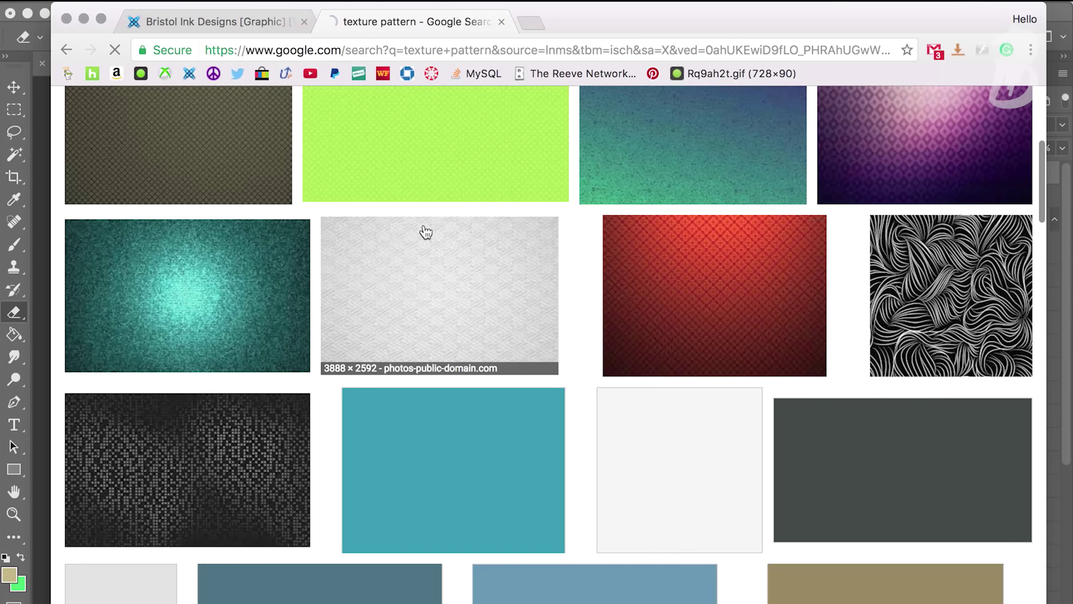
Preview texture results and copy the black-and-white swirl pattern image.
left_click(186, 465)
scroll(622, 324, "down", 10)
scroll(625, 322, "down", 5)
scroll(625, 322, "down", 5)
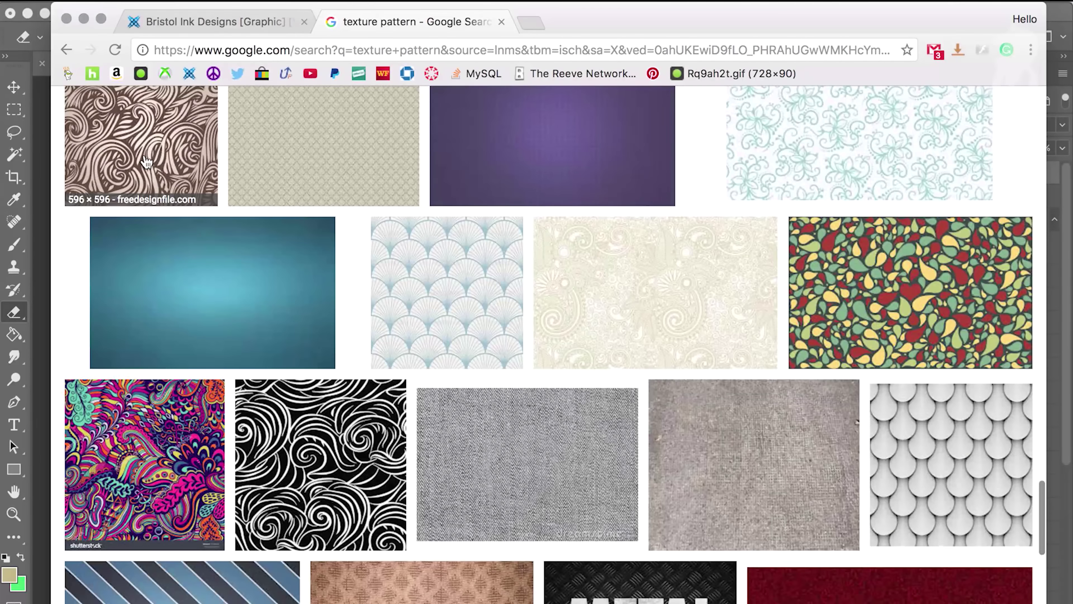
left_click(322, 465)
right_click(470, 358)
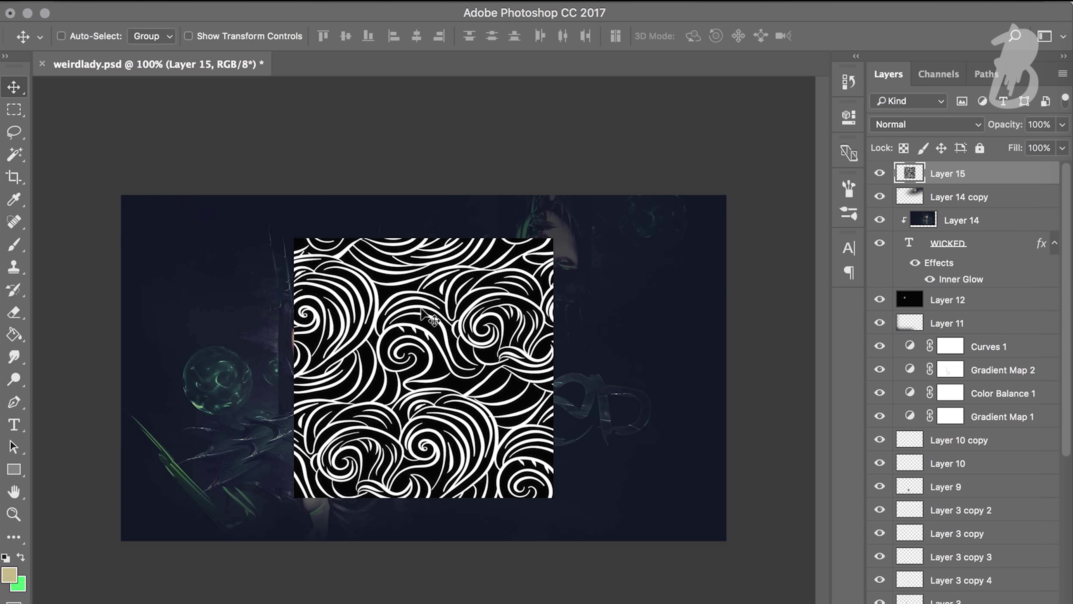
Place the pasted swirl at the banner's top-left, duplicate it, and flip the copy horizontally.
left_click_drag(423, 313, 254, 277)
left_click(330, 36)
key("ctrl+d")
left_click_drag(168, 302, 435, 307)
key("ctrl+t")
right_click(456, 296)
left_click(522, 513)
key("Return")
Align the mirrored copy to the top, merge both swirl halves, and cut them out.
key("ctrl+a")
left_click(324, 38)
key("ctrl+d")
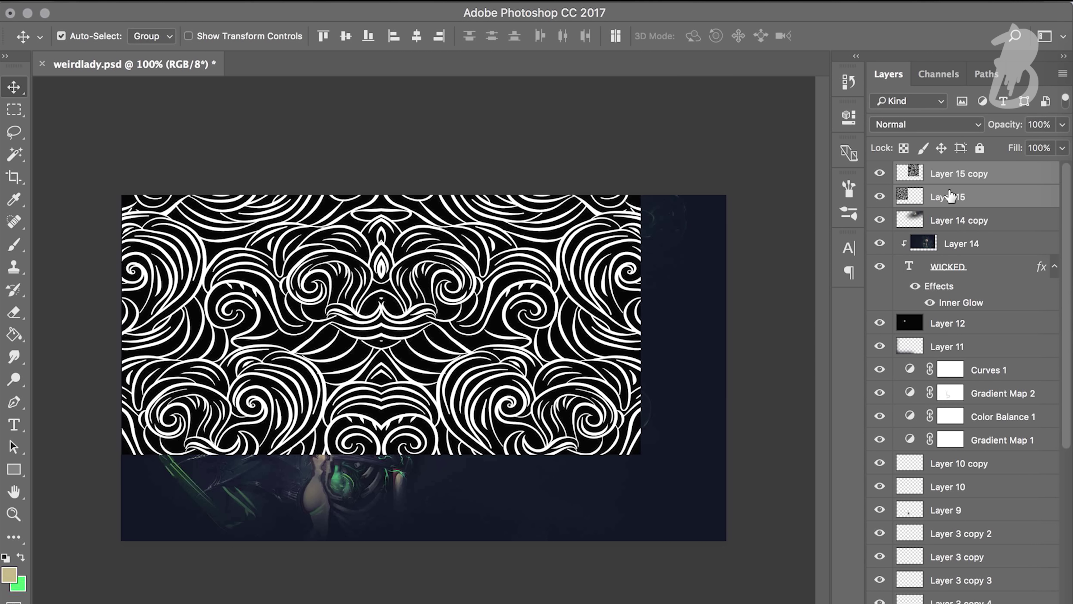
right_click(950, 197)
left_click(782, 435)
key("Delete")
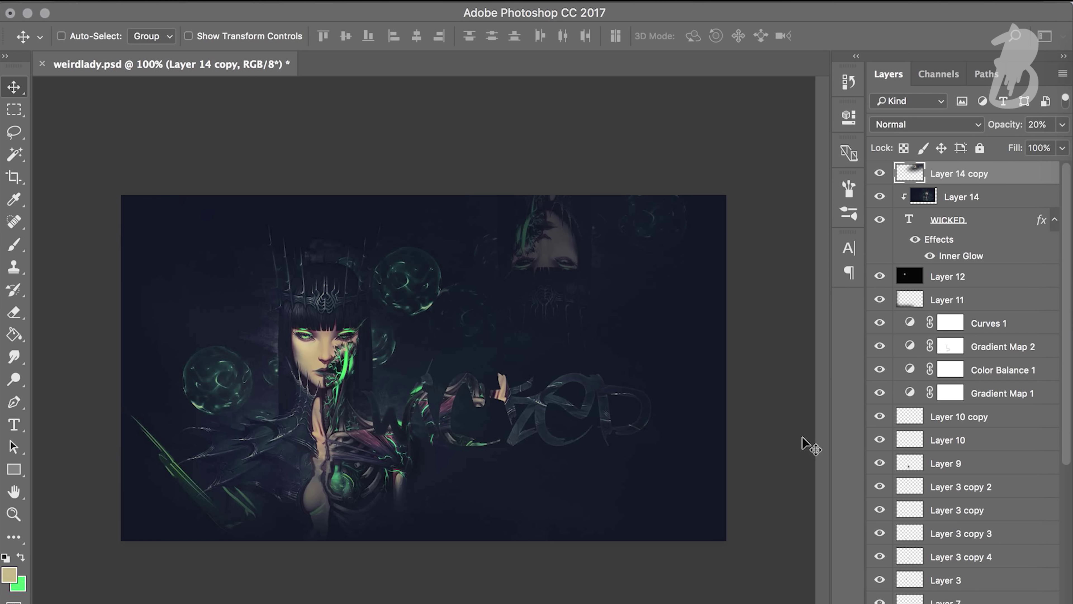
Paste the swirl into a new document and extend its canvas downward.
key("ctrl+n")
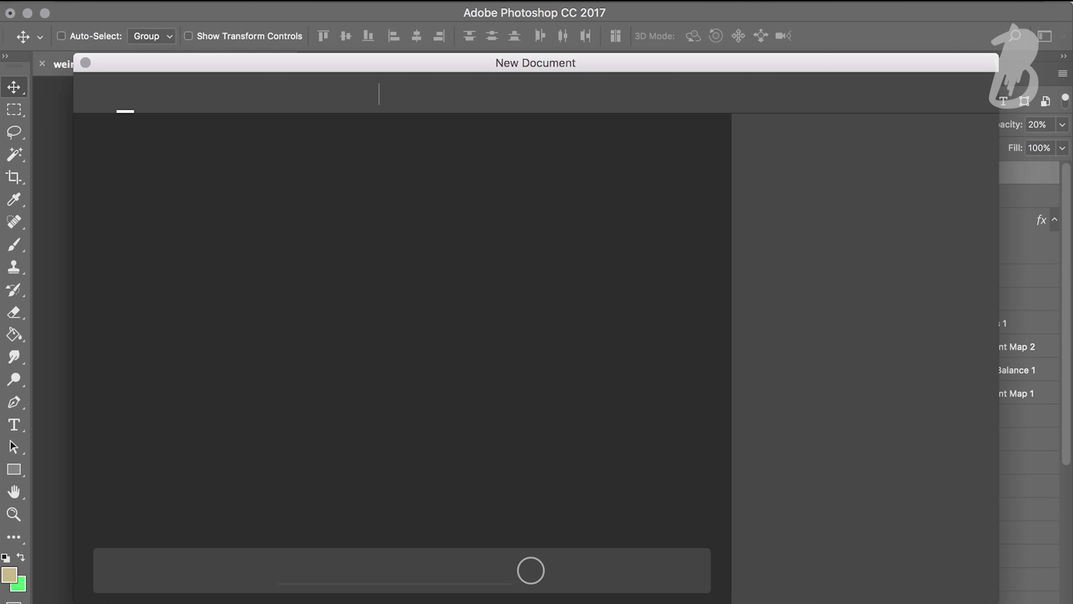
key("Return")
key("ctrl+v")
key("ctrl+minus")
key("c")
left_click_drag(424, 451, 430, 574)
key("Return")
Tile the swirl by duplicating it below and beside, widening the canvas and merging layers.
key("ctrl+j")
key("v")
left_click_drag(444, 342, 444, 516)
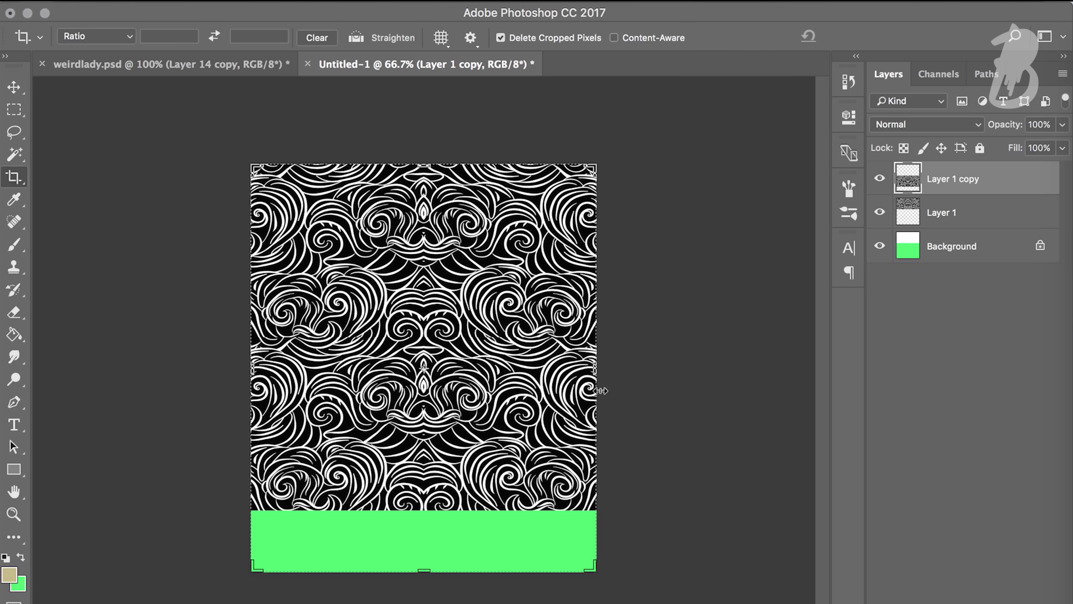
left_click_drag(597, 337, 781, 359)
key("Return")
left_click(941, 194, "shift")
key("ctrl+e")
key("v")
mouse_move(207, 308)
left_mouse_down()
mouse_move(528, 309)
mouse_move(551, 323)
left_mouse_up()
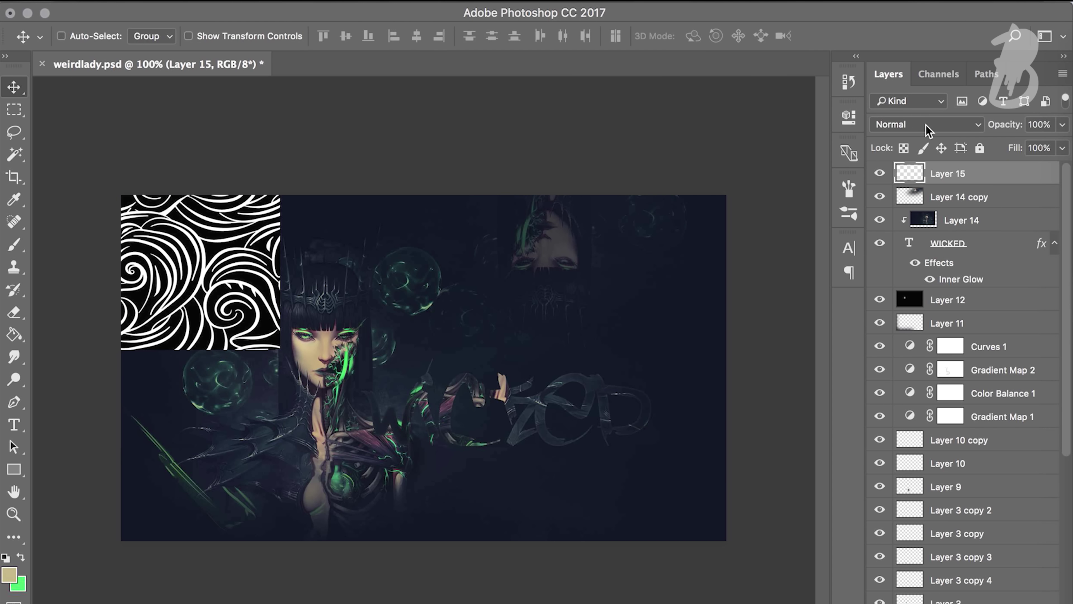
Try the swirl over the banner in Overlay, then Color Dodge at lower opacity.
left_click(925, 125)
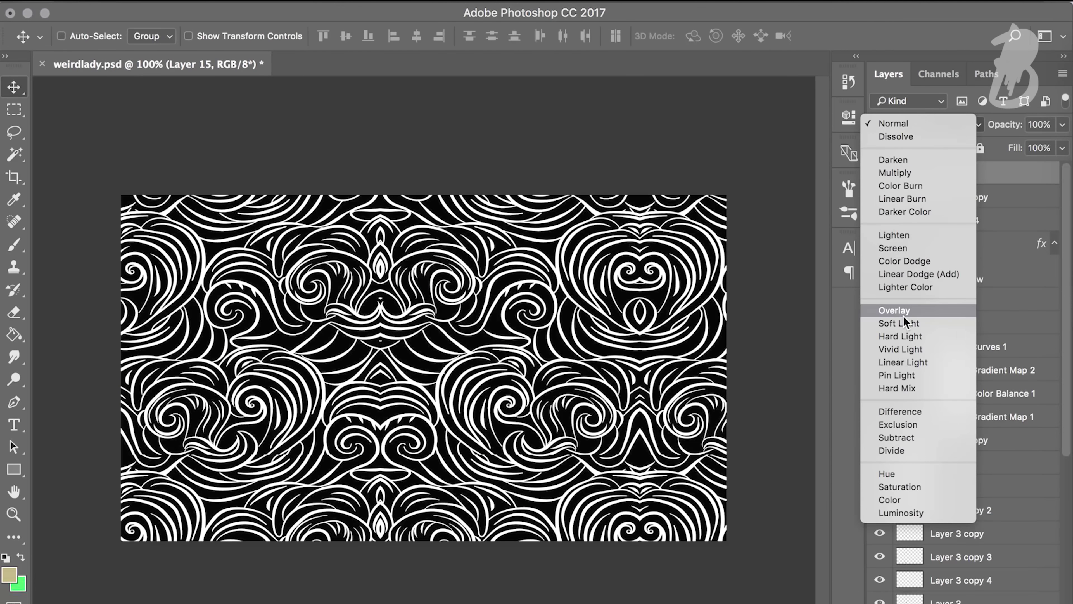
left_click(904, 318)
key("Up")
key("Up")
key("Up")
key("Up")
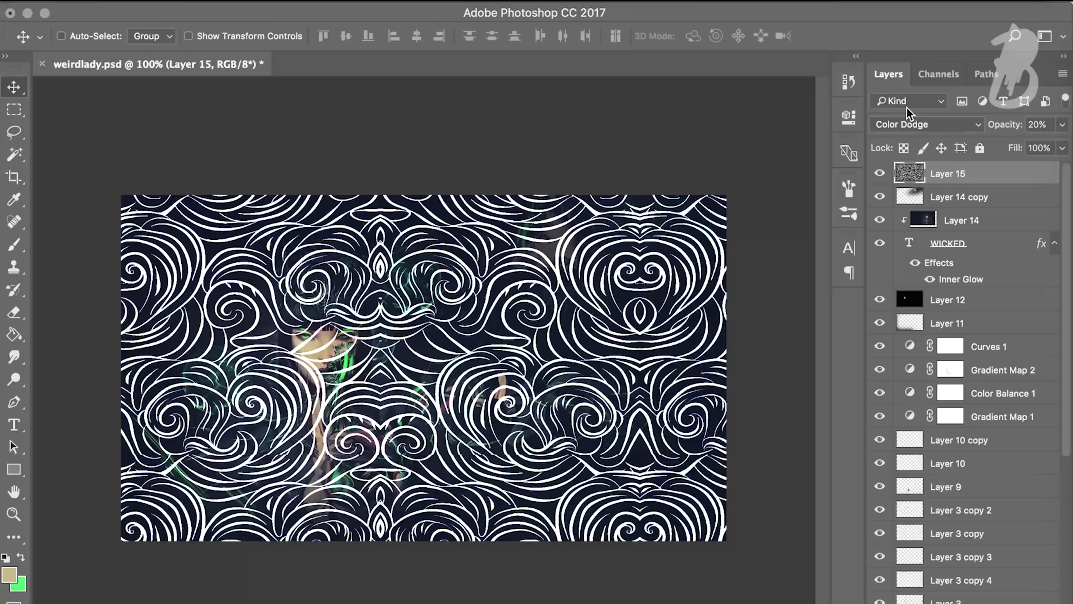
key("0")
key("2")
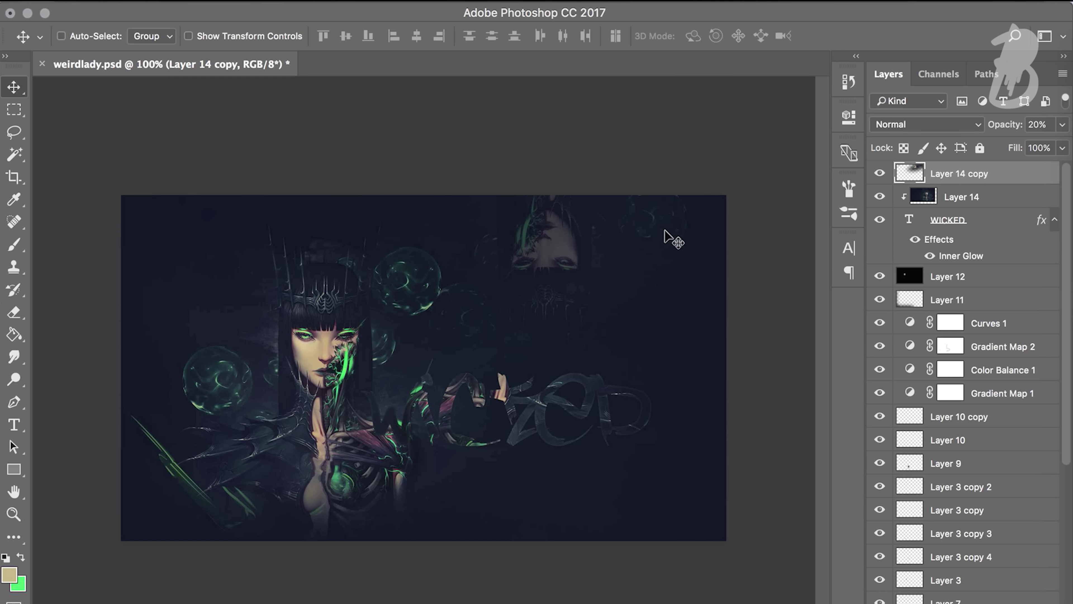
scroll(946, 541, "down", 5)
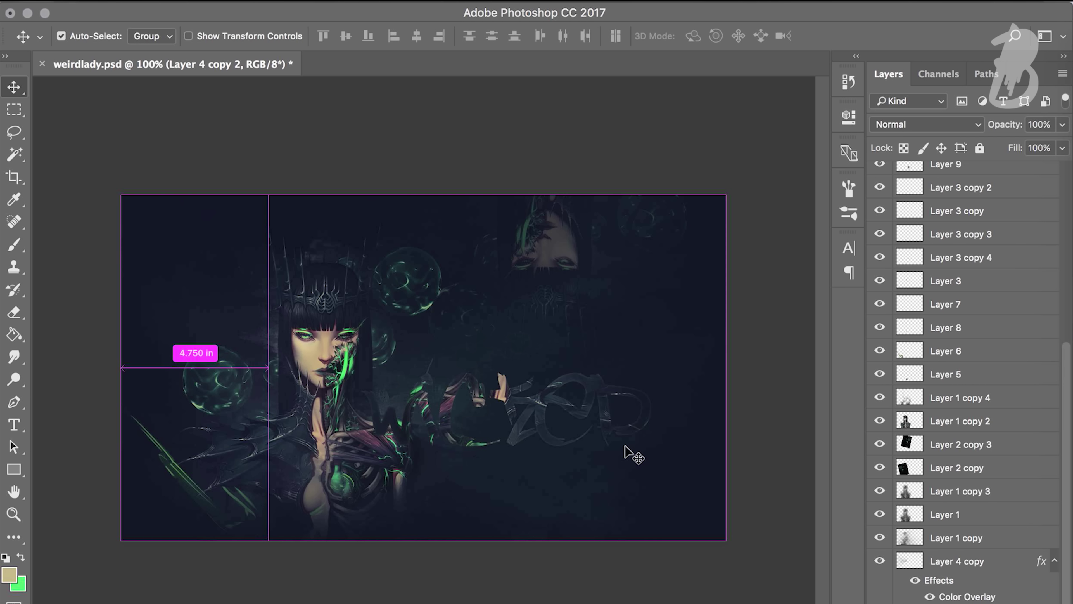
Group Layer 14 with the WICKED text into Group 1 and shift it slightly right.
scroll(959, 442, "up", 5)
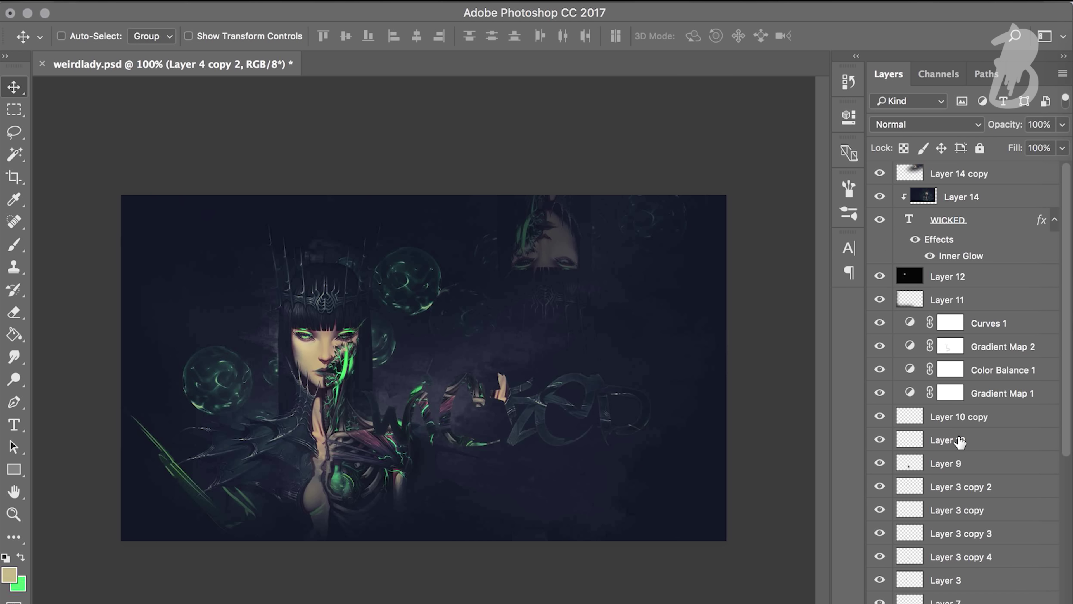
left_click(973, 202, "shift")
key("ctrl+g")
left_click_drag(595, 408, 613, 407)
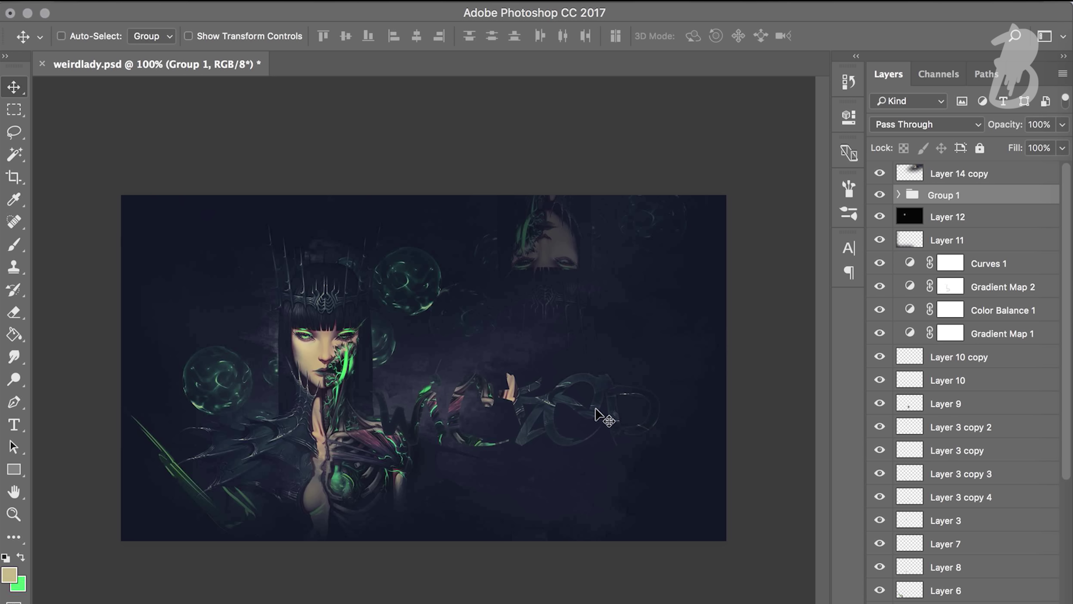
left_click(898, 194)
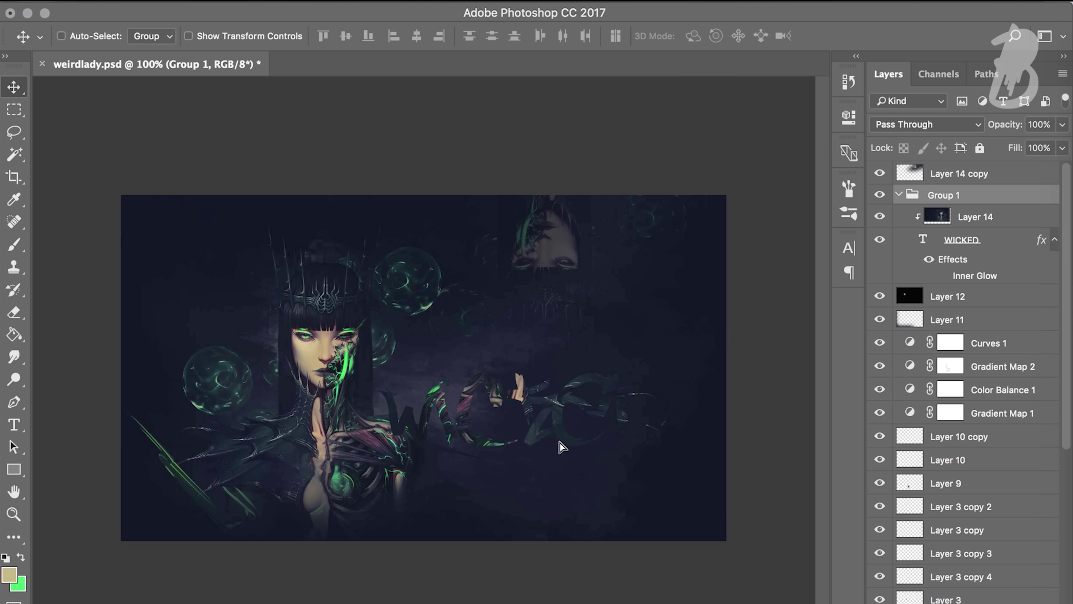
Rotate Group 1 about 54 degrees and reposition it on the banner.
key("ctrl+t")
left_click_drag(730, 244, 617, 514)
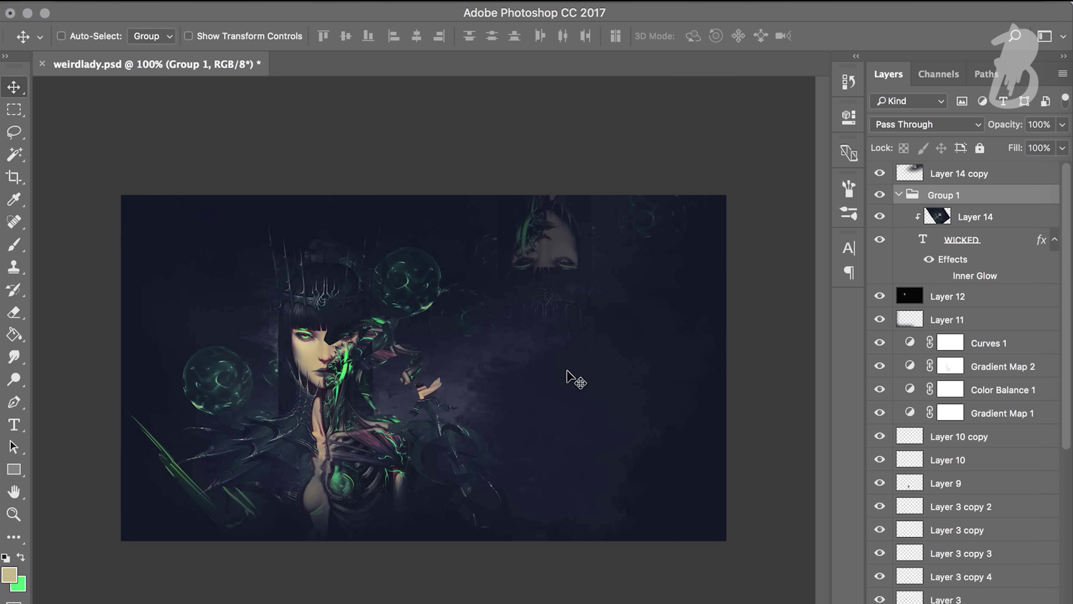
right_click(531, 396)
key("Escape")
left_click_drag(554, 172, 537, 463)
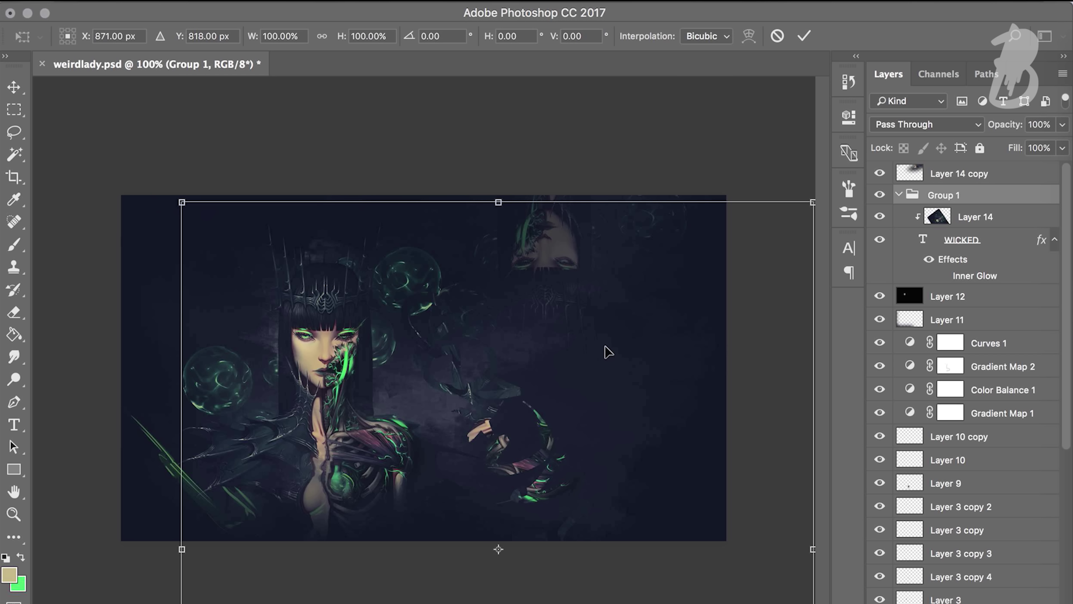
type("-100")
key("Return")
left_click_drag(607, 351, 496, 364)
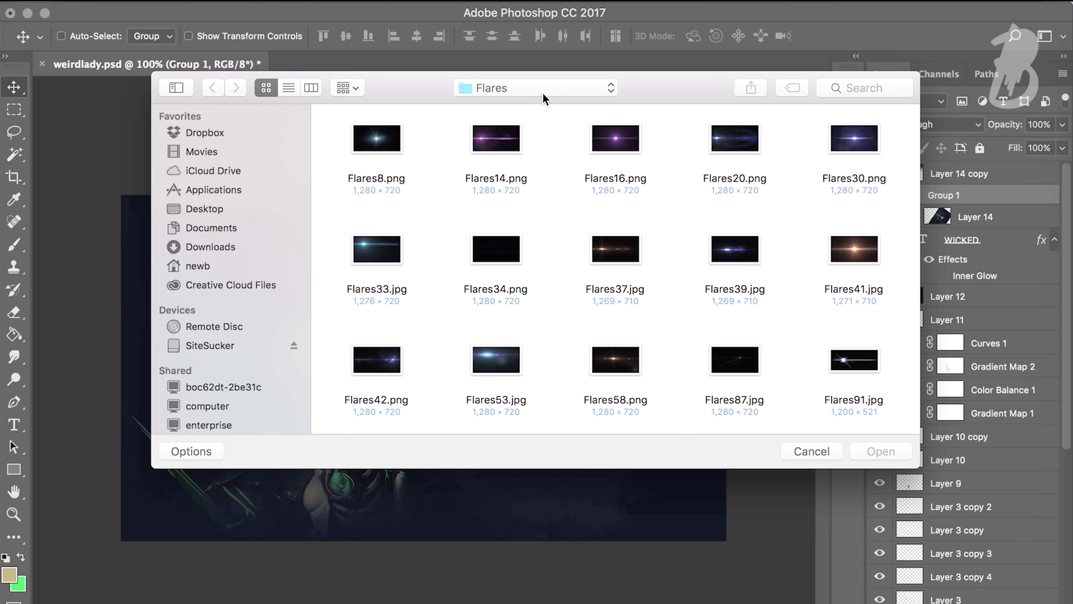
Browse the Fractals folder and preview Fractals59 without opening it.
left_click_drag(542, 93, 536, 105)
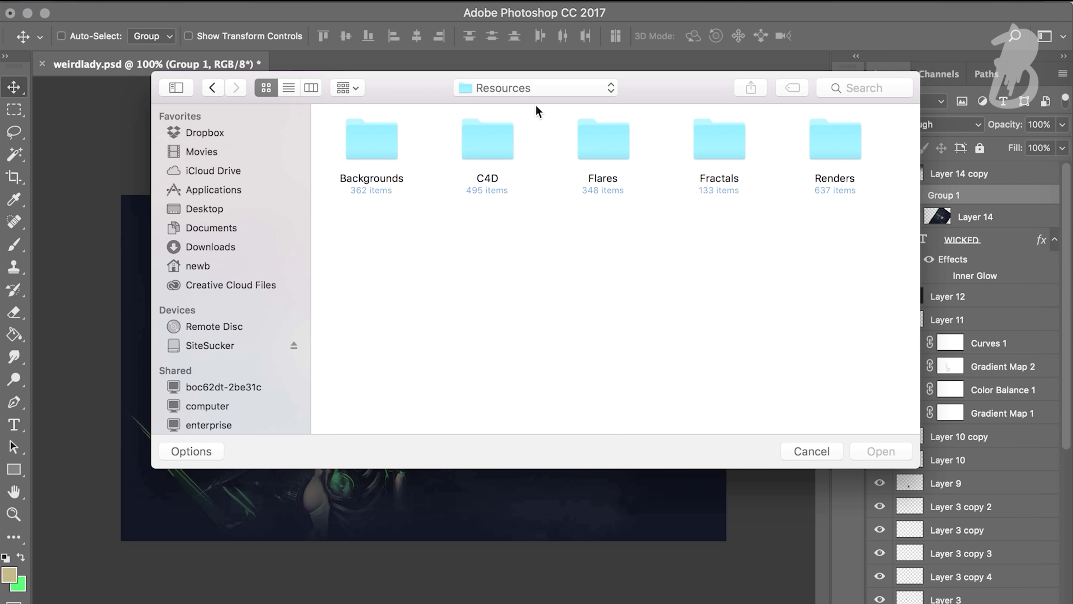
double_click(732, 155)
scroll(677, 297, "down", 5)
scroll(678, 297, "down", 10)
scroll(592, 212, "up", 1)
left_click(524, 144)
key("space")
key("space")
scroll(515, 136, "down", 5)
scroll(515, 137, "down", 5)
key("Escape")
Add new Layer 15 inside Group 1 and move the upside-down face down about 200 px.
key("ctrl+shift+n")
key("Return")
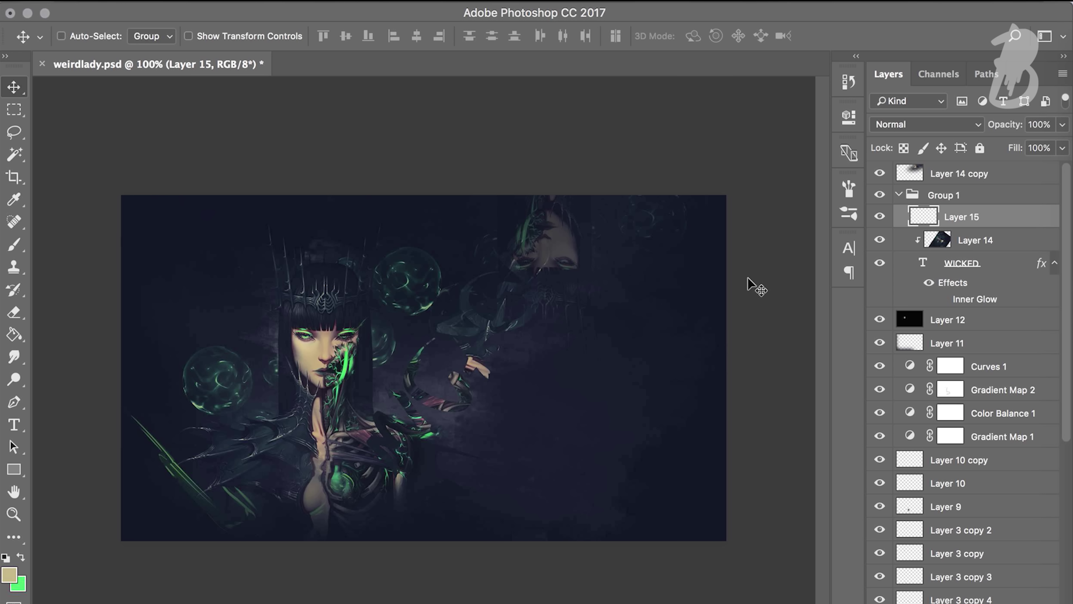
left_click(664, 260, "ctrl")
left_click_drag(557, 286, 558, 332)
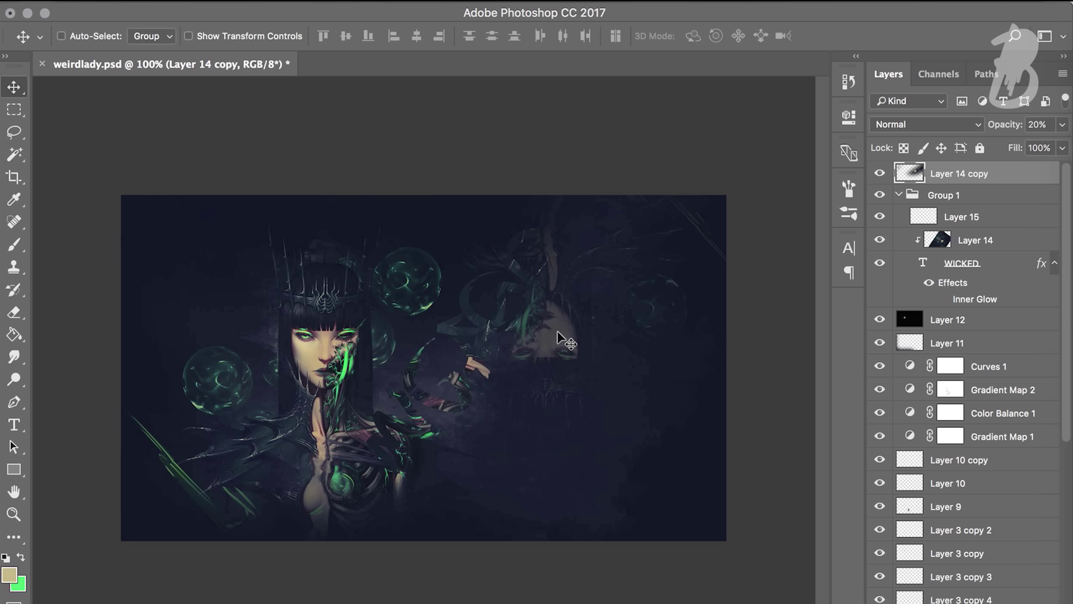
key("ctrl+alt+a")
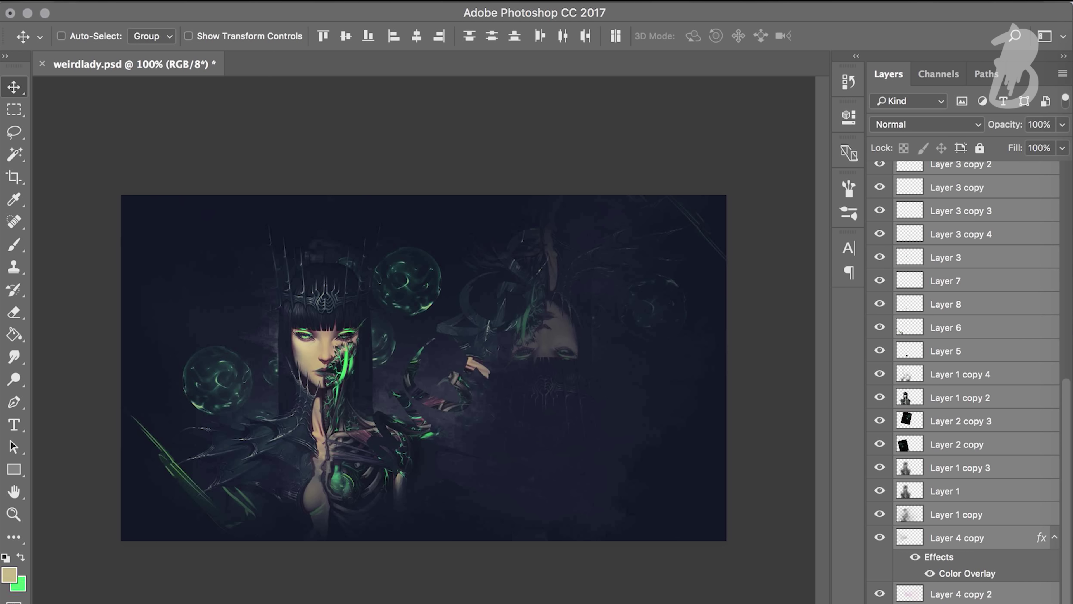
Group all artwork layers into Group 2, save, and try then cancel an inner shadow.
key("ctrl+g")
key("ctrl+s")
left_click(898, 598)
left_click(930, 524)
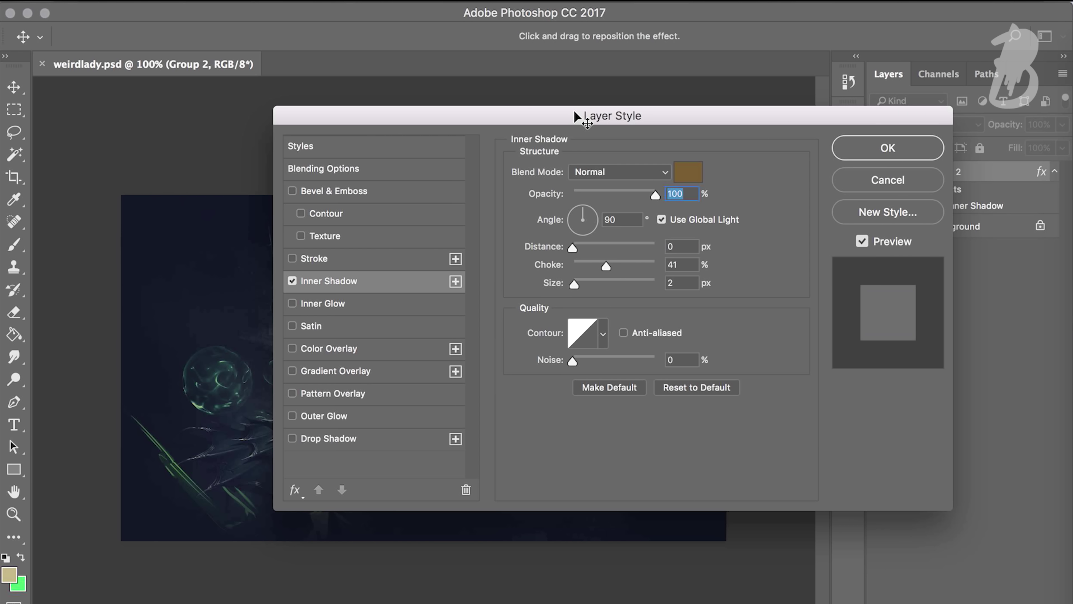
left_click_drag(575, 113, 781, 12)
key("Escape")
Add a new Layer 17 with an inner shadow of Choke 0 and Size 147.
key("ctrl+shift+n")
key("Return")
left_click(898, 598)
left_click(929, 523)
mouse_move(615, 115)
left_mouse_down()
mouse_move(950, 242)
mouse_move(916, 161)
left_mouse_up()
mouse_move(831, 310)
left_mouse_down()
mouse_move(798, 309)
mouse_move(850, 328)
left_mouse_up()
left_click_drag(753, 170, 866, 81)
Set the inner shadow colour to black (000000).
left_click(1027, 127)
left_click_drag(536, 146, 762, 114)
left_click(647, 209)
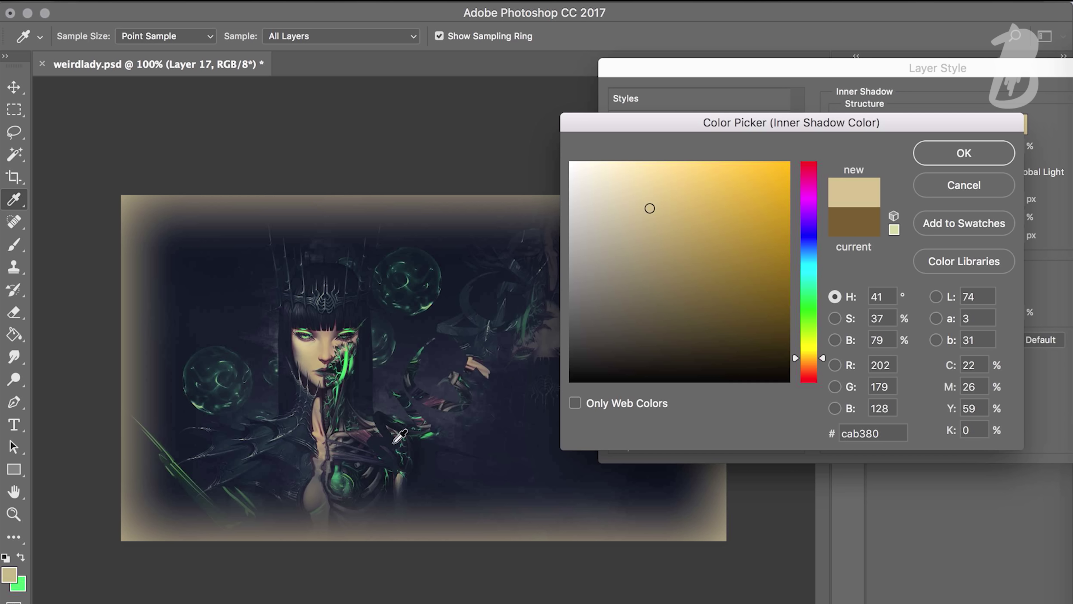
left_click(849, 434)
type("000000")
key("Return")
key("Return")
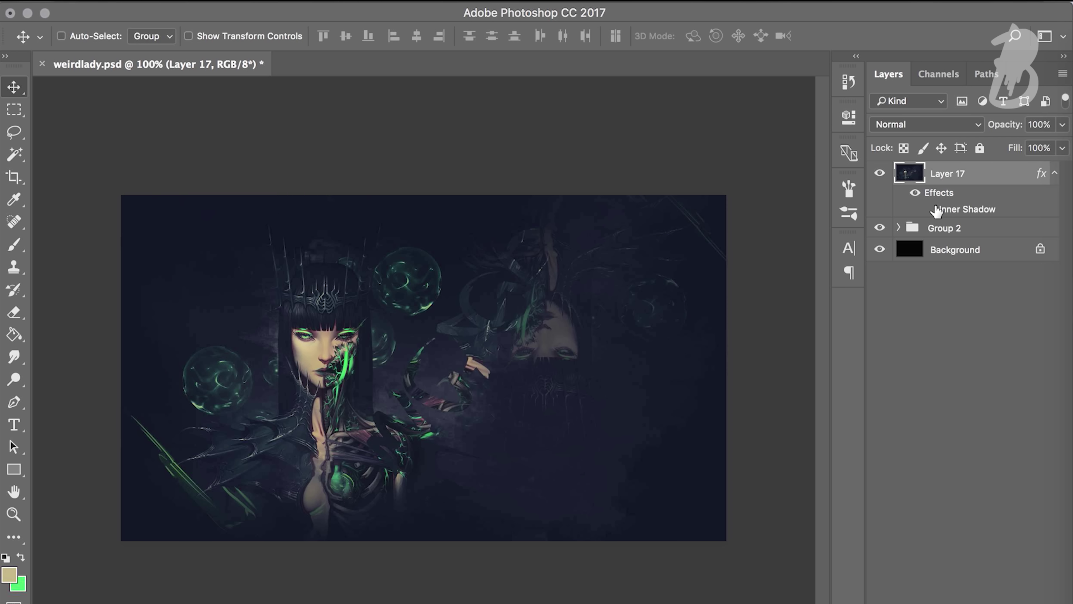
Replace it with a stamped merged Layer 17, Gaussian-blurred and partly erased with a 600px eraser.
key("BackSpace")
key("ctrl+shift+n")
key("Return")
key("ctrl+alt+shift+e")
left_click(682, 264)
key("Return")
key("e")
Stamp another merged copy as Layer 18, sharpen it, and toggle its visibility to compare.
key("v")
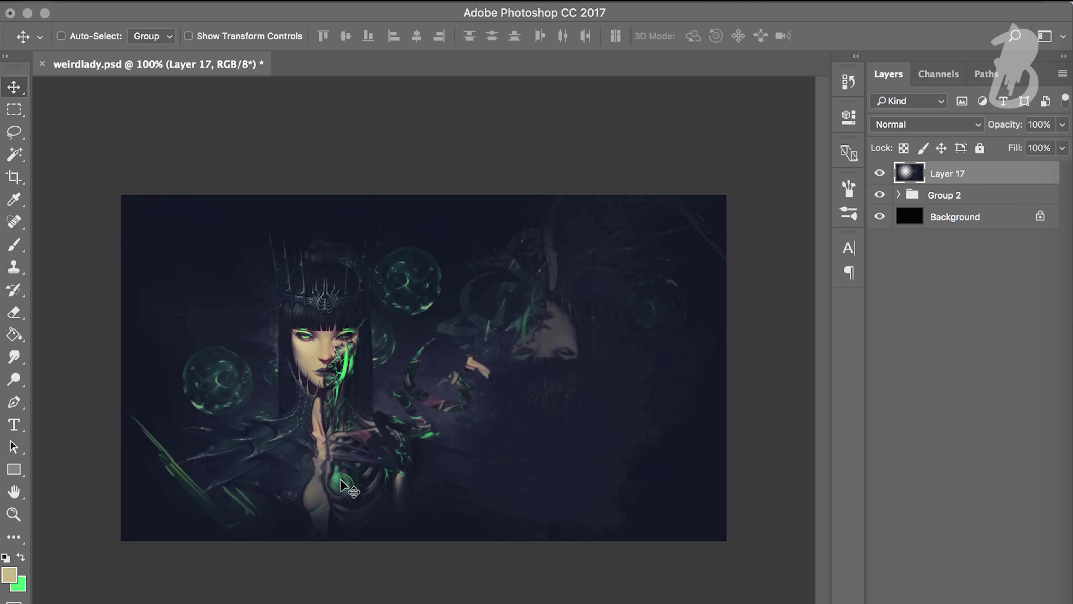
key("ctrl+alt+shift+e")
left_click(465, 1)
left_click(651, 313)
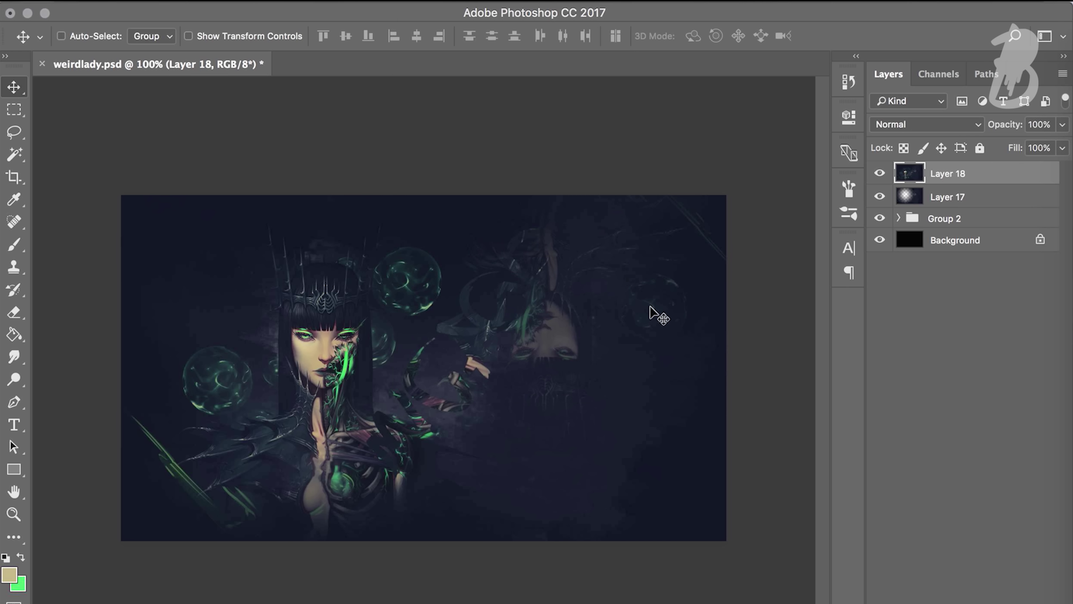
left_click(881, 174)
left_click(880, 174)
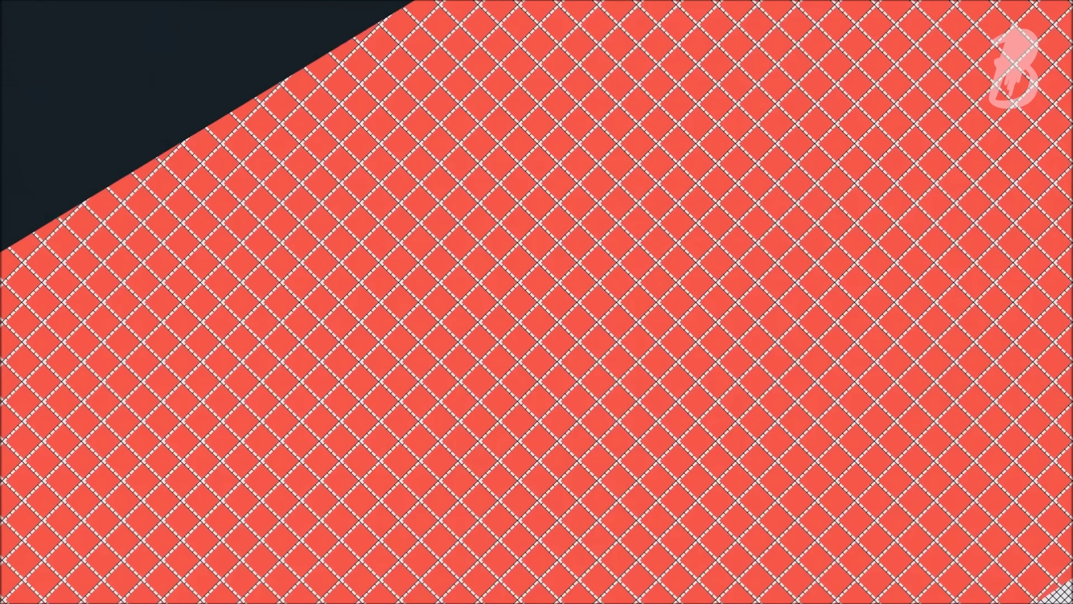